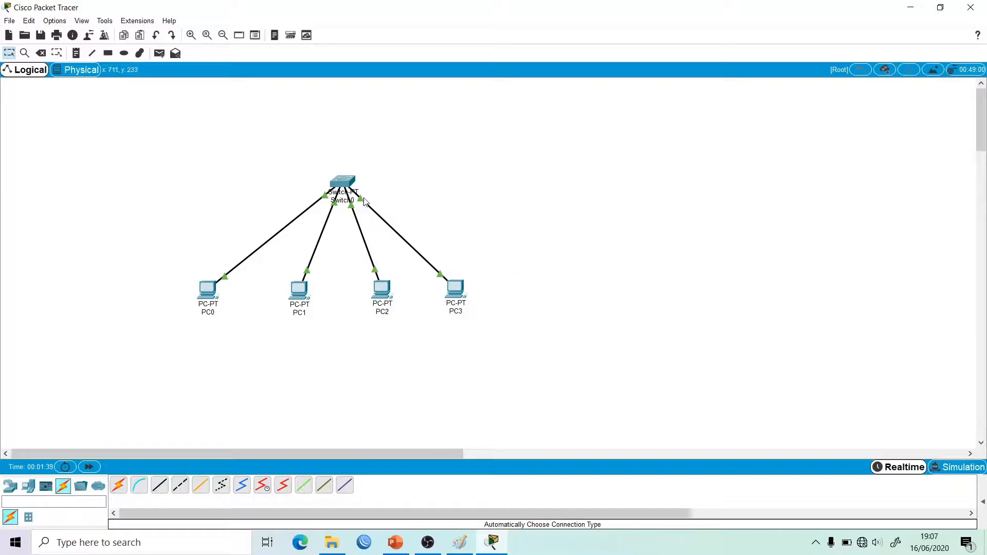
Step: Move Switch0 slightly down and toward PC0, keeping it above the row of PCs
{"action": "left_click_drag", "start_coordinate": [345, 186], "coordinate": [336, 194]}
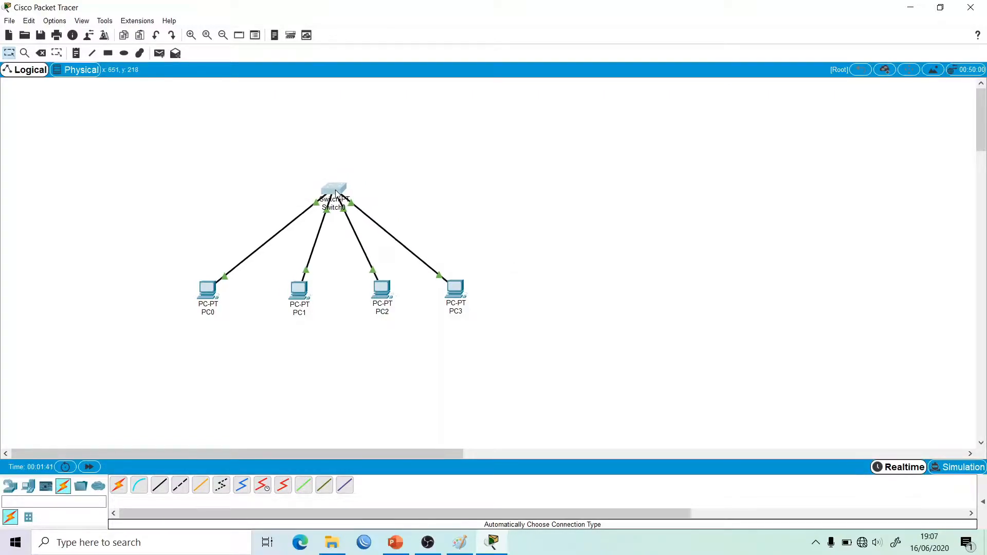
{"action": "left_click", "coordinate": [476, 177]}
Step: Give PC0 the static IP address 192.168.1.1 with subnet mask 255.255.255.0 and close its window
{"action": "double_click", "coordinate": [208, 291]}
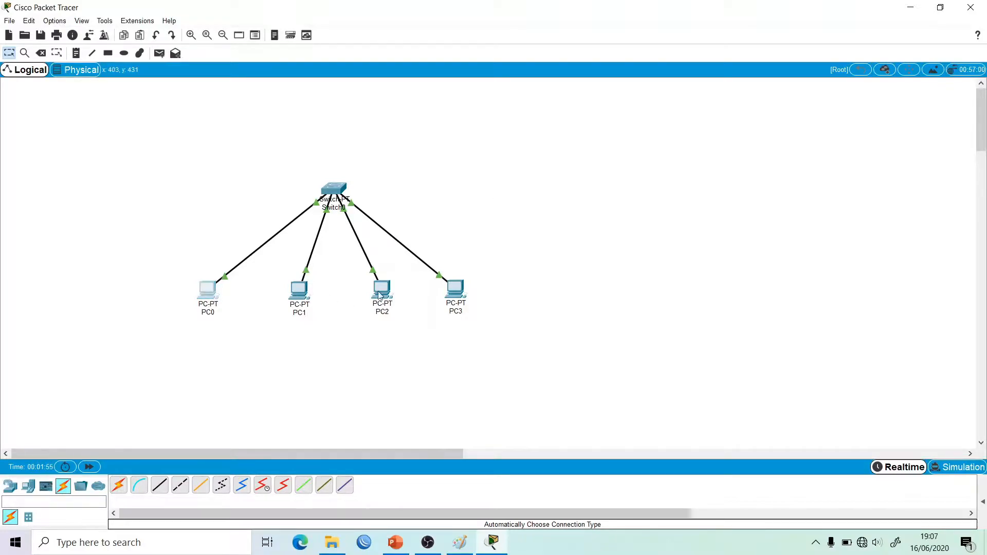
{"action": "left_click", "coordinate": [427, 131]}
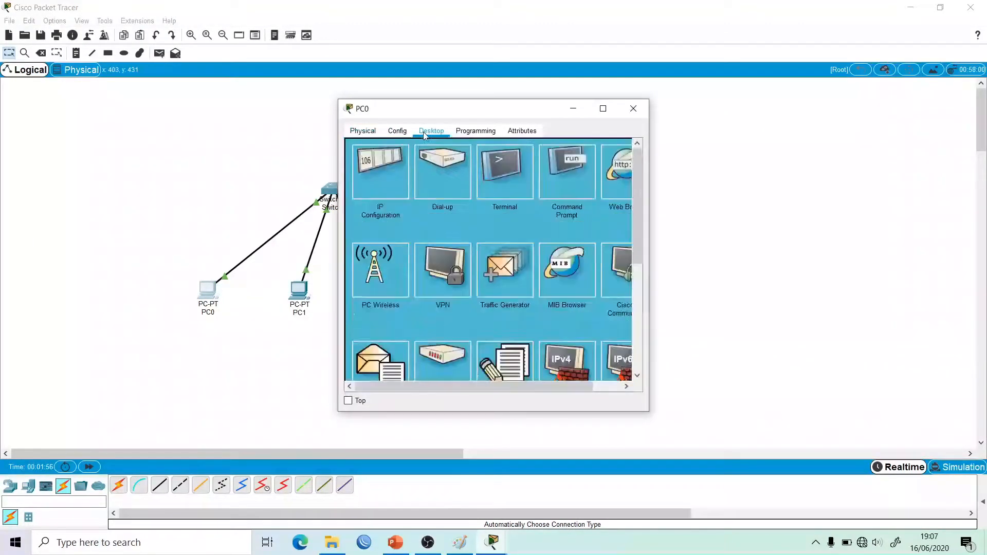
{"action": "left_click", "coordinate": [389, 180]}
{"action": "left_click", "coordinate": [475, 211]}
{"action": "type", "text": "192.1"}
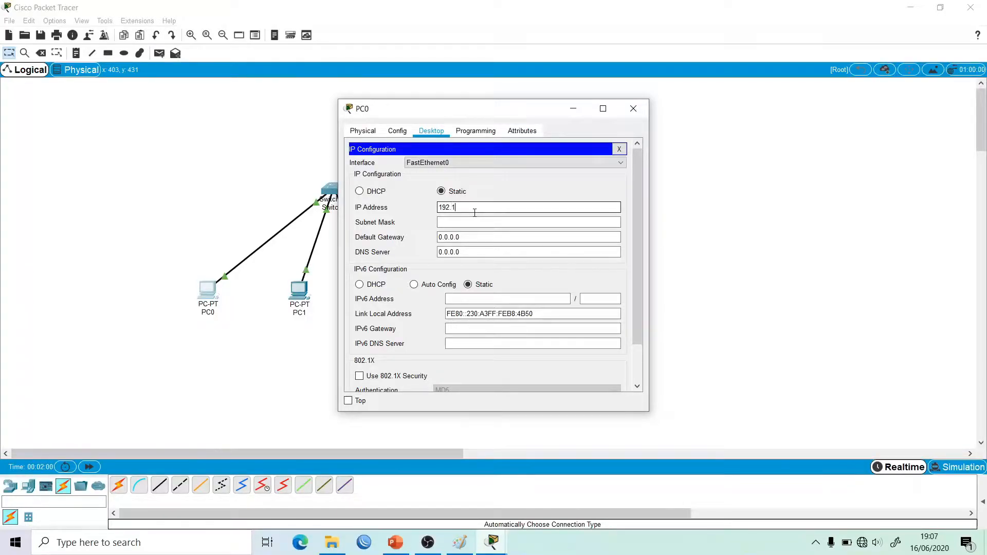
{"action": "type", "text": "68.1.1"}
{"action": "key", "text": "Tab"}
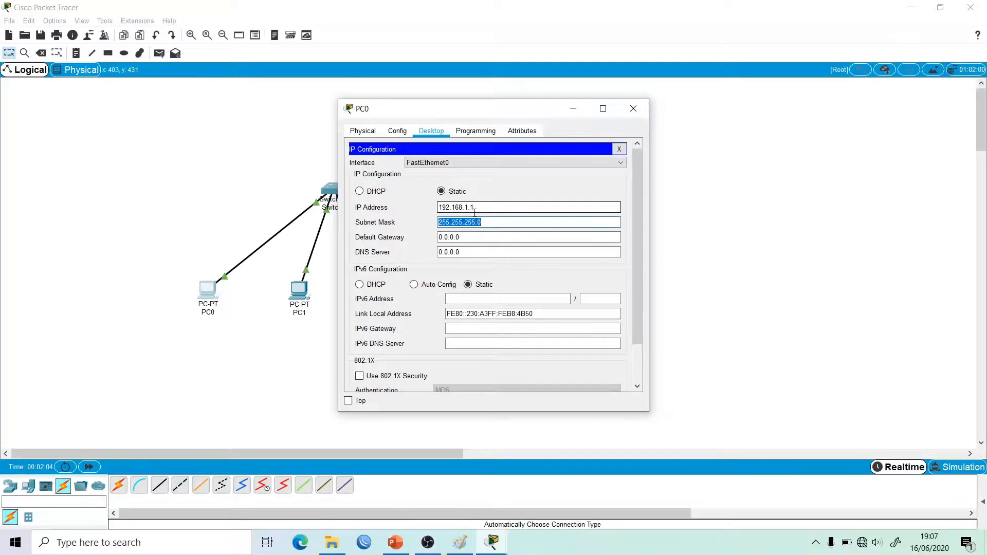
{"action": "key", "text": "shift+Tab"}
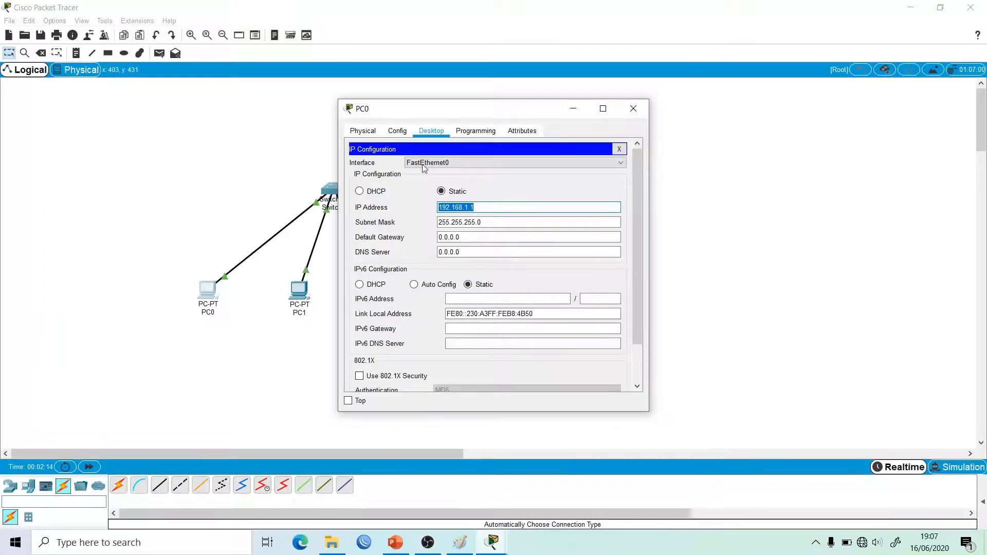
{"action": "left_click", "coordinate": [634, 109]}
Step: Give PC1 the static IP address 192.168.1.2 with subnet mask 255.255.255.0 and close its window
{"action": "left_click", "coordinate": [306, 294]}
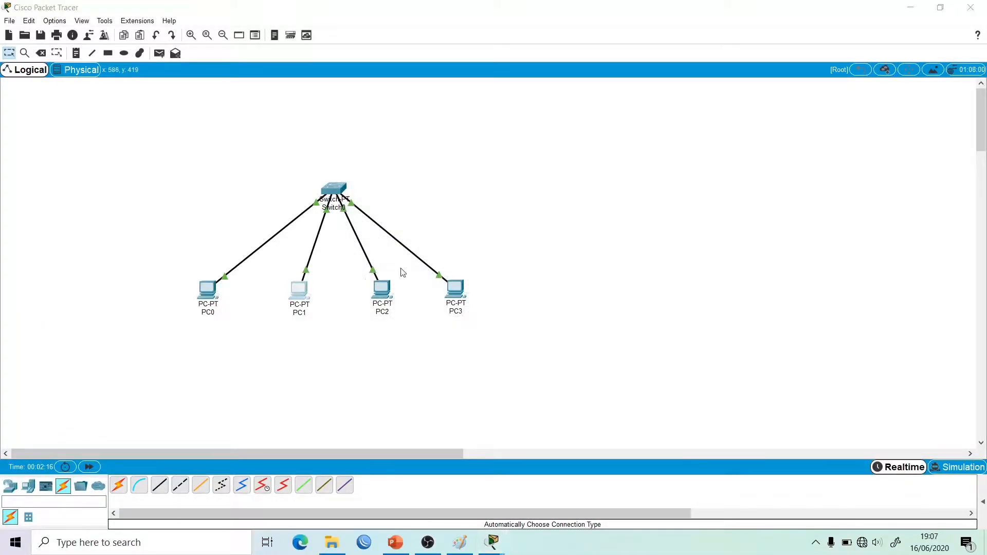
{"action": "left_click", "coordinate": [398, 132]}
{"action": "left_click", "coordinate": [430, 132]}
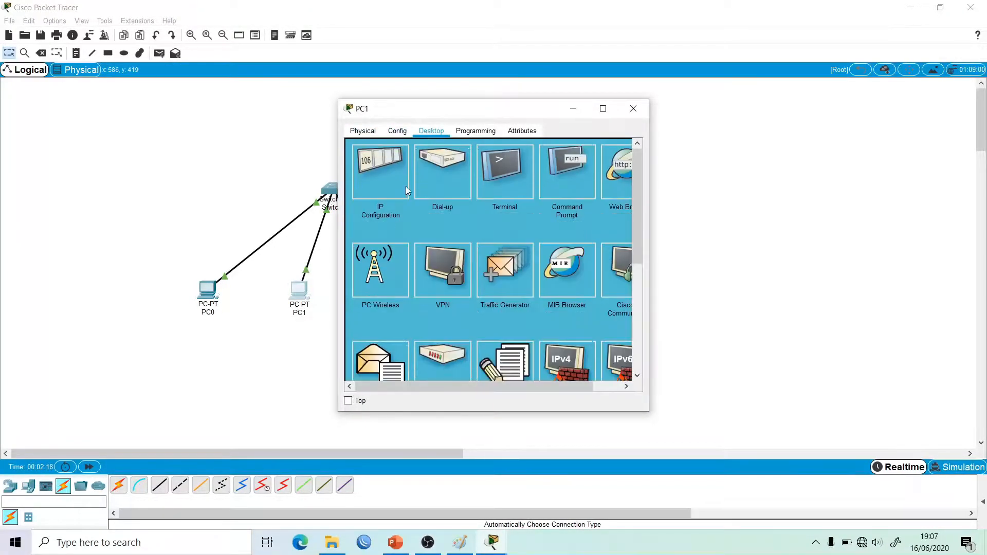
{"action": "left_click", "coordinate": [400, 182]}
{"action": "left_click", "coordinate": [483, 208]}
{"action": "type", "text": "192.168.1.1"}
{"action": "key", "text": "BackSpace"}
{"action": "type", "text": "2"}
{"action": "key", "text": "Tab"}
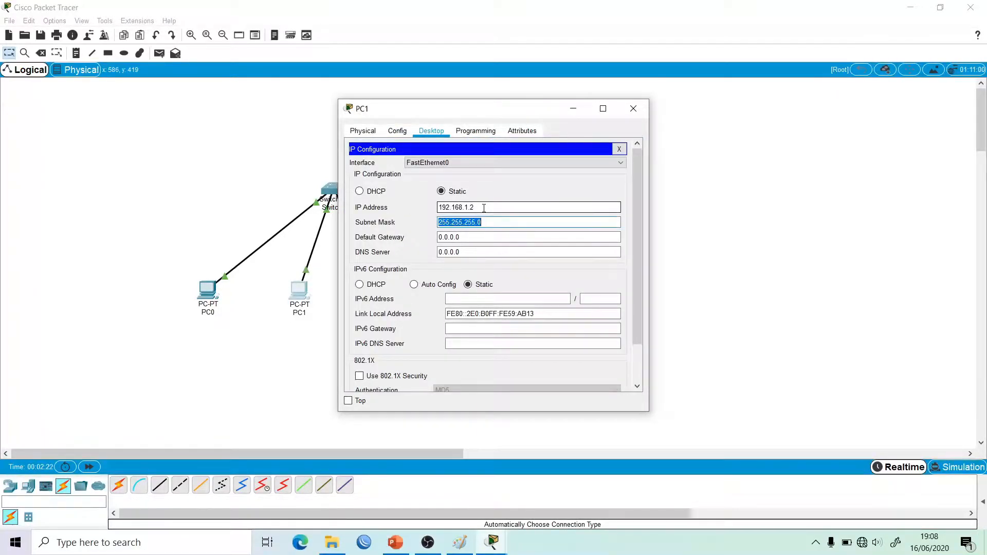
{"action": "left_click", "coordinate": [633, 108]}
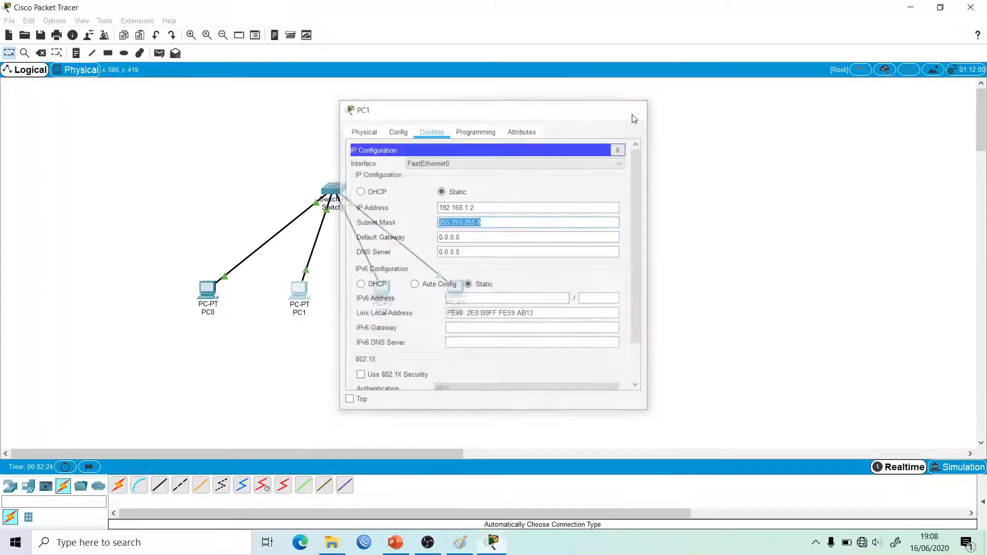
Step: Give PC2 the static IP address 192.168.1.3 with subnet mask 255.255.255.0 and close its window
{"action": "left_click", "coordinate": [376, 293]}
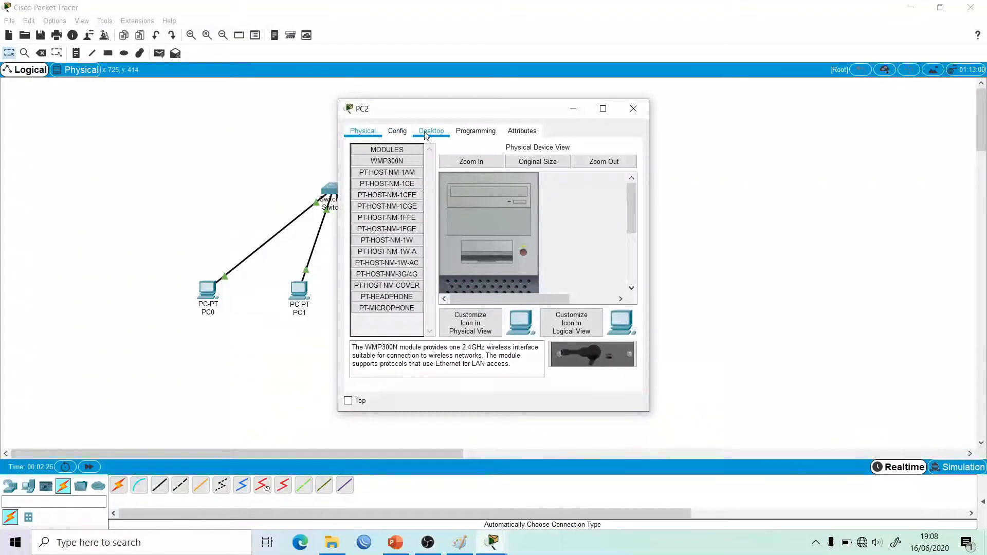
{"action": "left_click", "coordinate": [432, 130]}
{"action": "left_click", "coordinate": [395, 171]}
{"action": "left_click", "coordinate": [472, 208]}
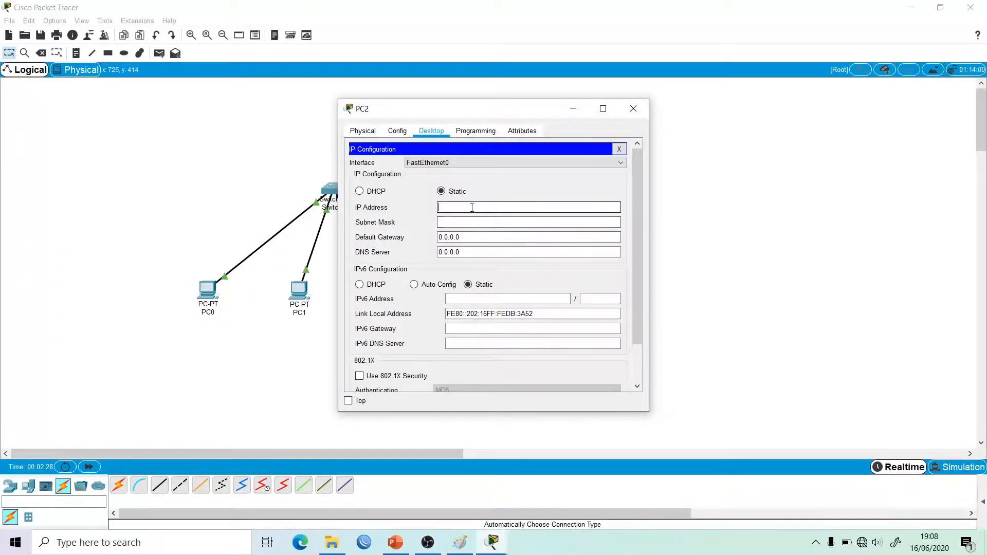
{"action": "type", "text": "192.168.1.1"}
{"action": "key", "text": "BackSpace"}
{"action": "type", "text": "3"}
{"action": "key", "text": "Tab"}
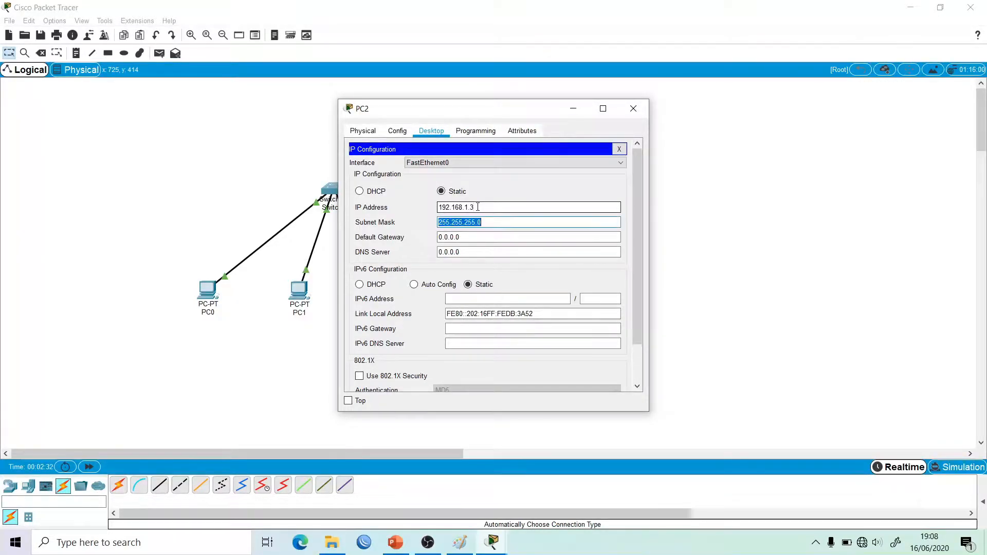
{"action": "left_click", "coordinate": [633, 108]}
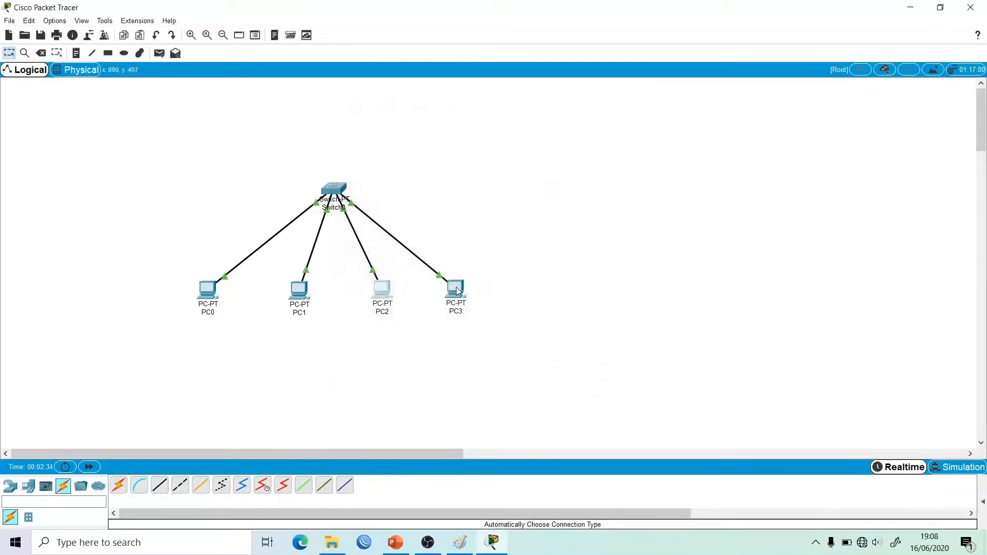
Step: Give PC3 the static IP address 192.168.1.4 with the default subnet mask and close its window
{"action": "left_click", "coordinate": [455, 289]}
{"action": "left_click", "coordinate": [431, 131]}
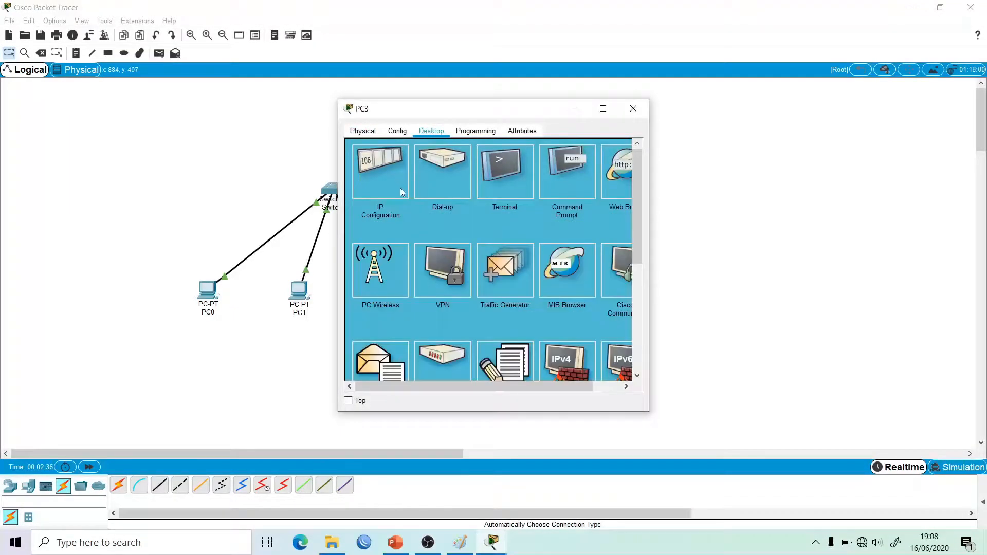
{"action": "left_click", "coordinate": [400, 188]}
{"action": "left_click", "coordinate": [464, 211]}
{"action": "type", "text": "192.168.1.1"}
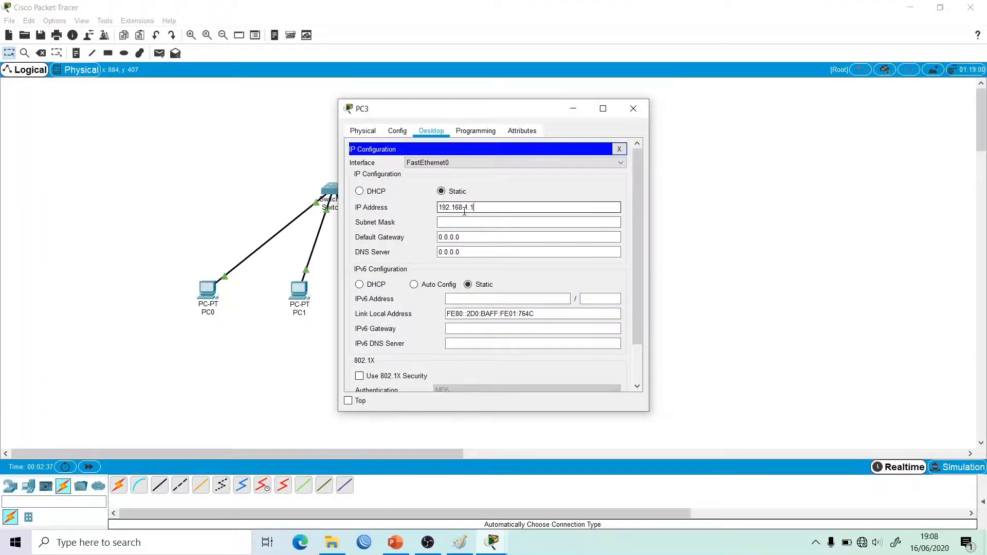
{"action": "key", "text": "BackSpace"}
{"action": "type", "text": "4"}
{"action": "left_click", "coordinate": [478, 222]}
{"action": "left_click", "coordinate": [634, 109]}
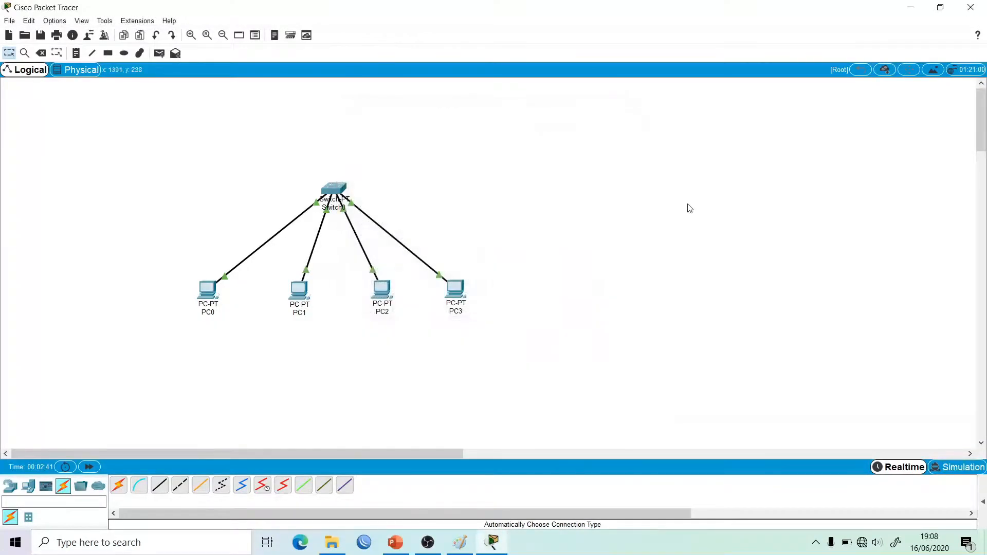
Step: Lower Switch0 slightly and place a note reading 192.168.1.0/24 beside it
{"action": "left_click_drag", "start_coordinate": [338, 191], "coordinate": [337, 199]}
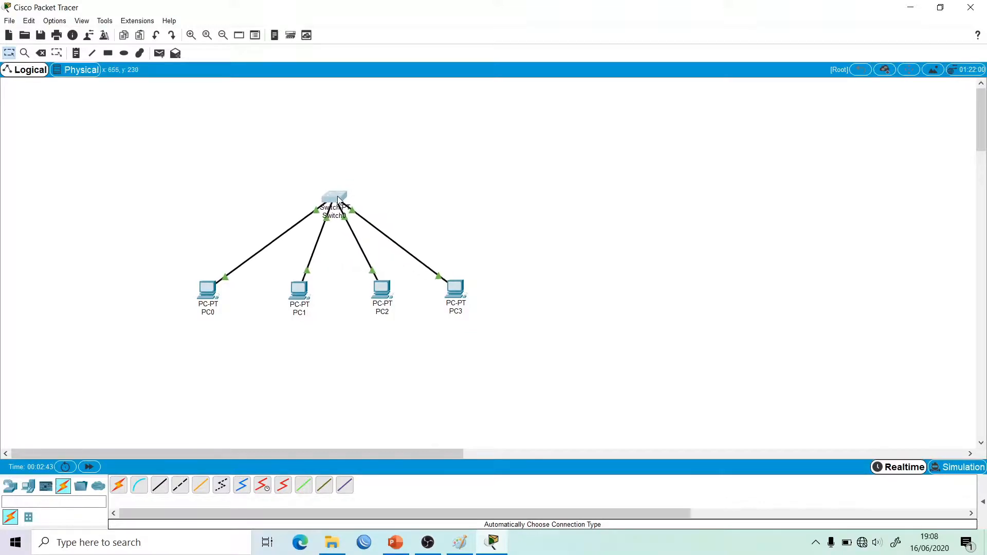
{"action": "left_click", "coordinate": [76, 53]}
{"action": "left_click", "coordinate": [404, 199]}
{"action": "type", "text": "192.168.1.0/24"}
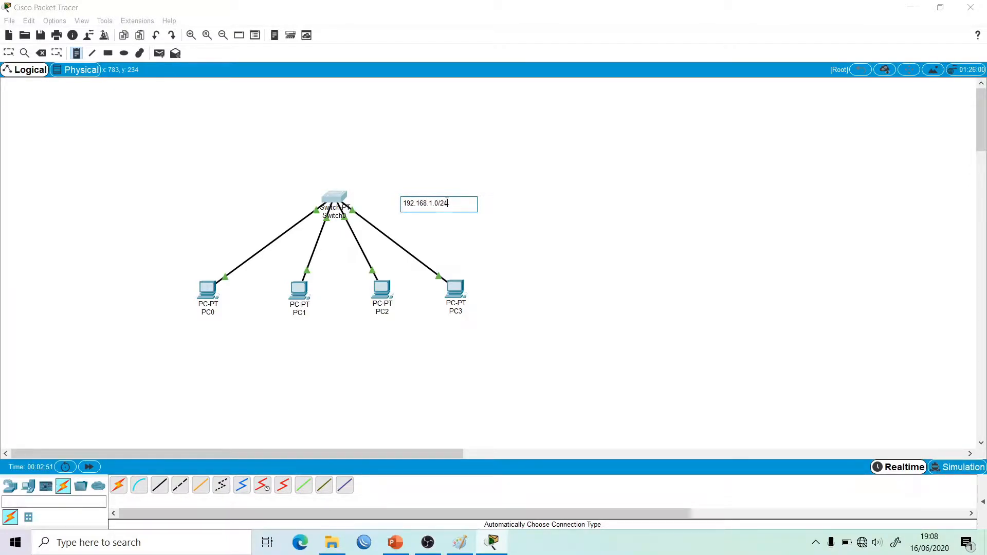
{"action": "left_click", "coordinate": [9, 53]}
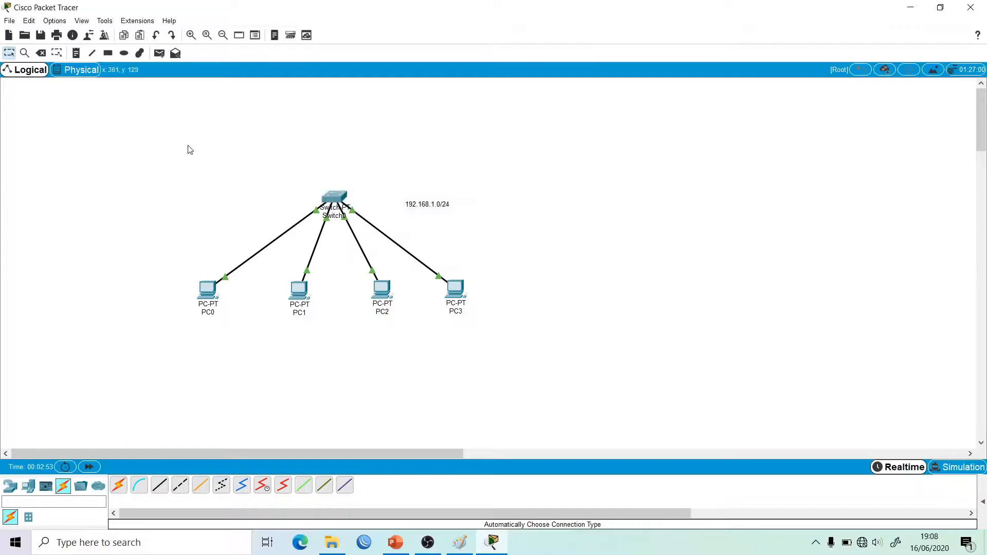
Step: Open PC0's Command Prompt and ping PC1 at 192.168.1.2
{"action": "left_click", "coordinate": [208, 307]}
{"action": "left_click_drag", "start_coordinate": [516, 120], "coordinate": [691, 109]}
{"action": "left_click", "coordinate": [745, 150]}
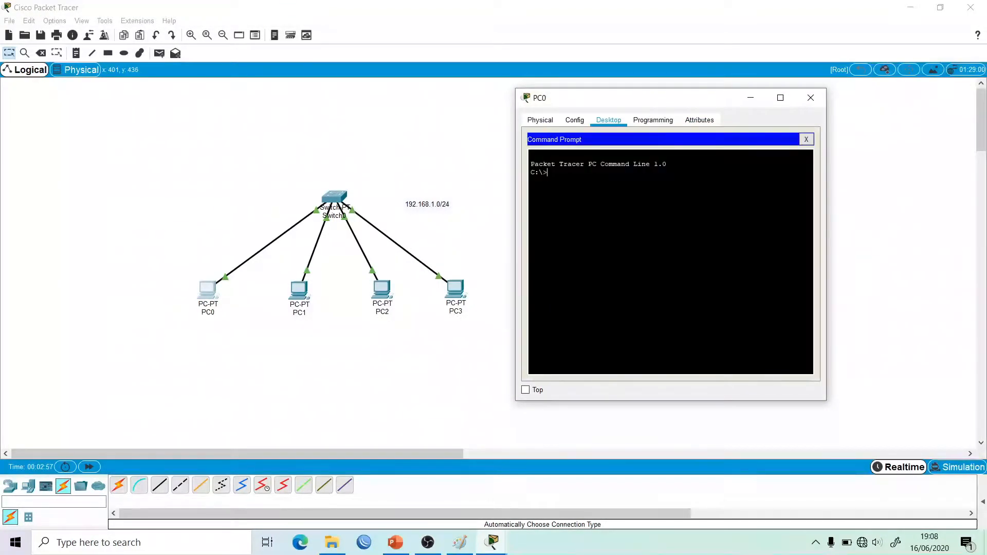
{"action": "type", "text": "ping 192.168.1.2"}
{"action": "key", "text": "Return"}
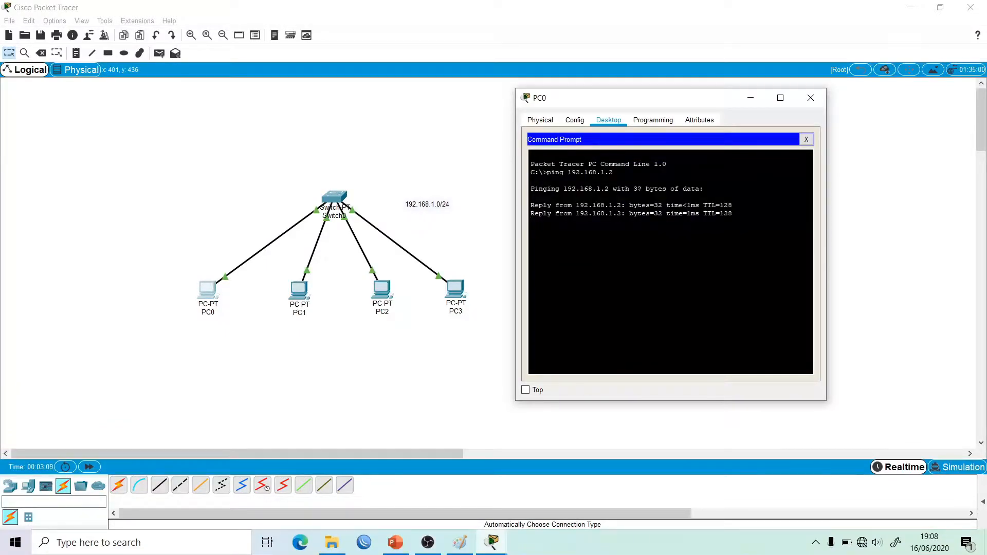
Step: Stop the running ping and ping PC2 at 192.168.1.3 from PC0
{"action": "key", "text": "ctrl+c"}
{"action": "key", "text": "Up"}
{"action": "key", "text": "BackSpace"}
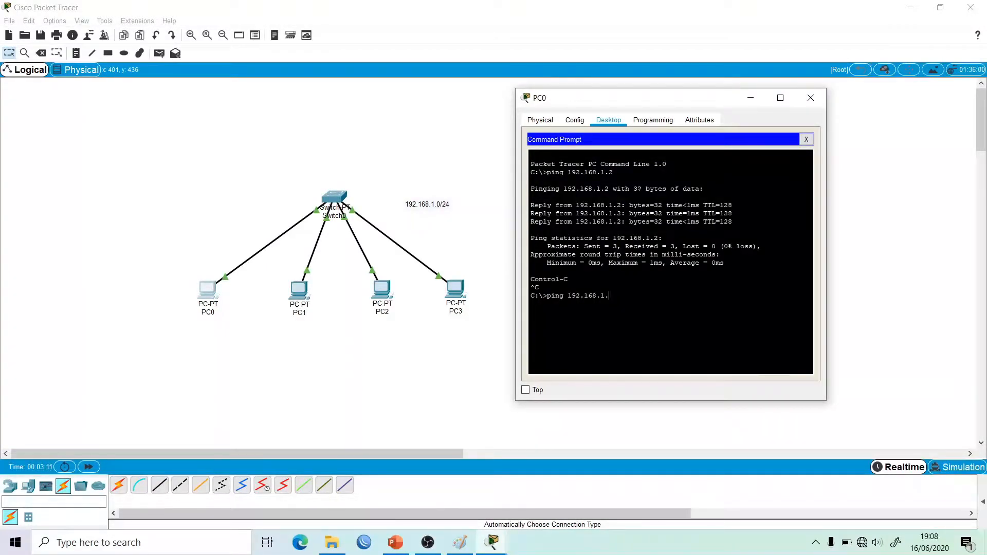
{"action": "key", "text": "Return"}
Step: Stop the running ping, ping PC3 at 192.168.1.4 from PC0, and close the PC0 window
{"action": "key", "text": "ctrl+c"}
{"action": "key", "text": "Up"}
{"action": "key", "text": "BackSpace"}
{"action": "type", "text": "4"}
{"action": "key", "text": "Return"}
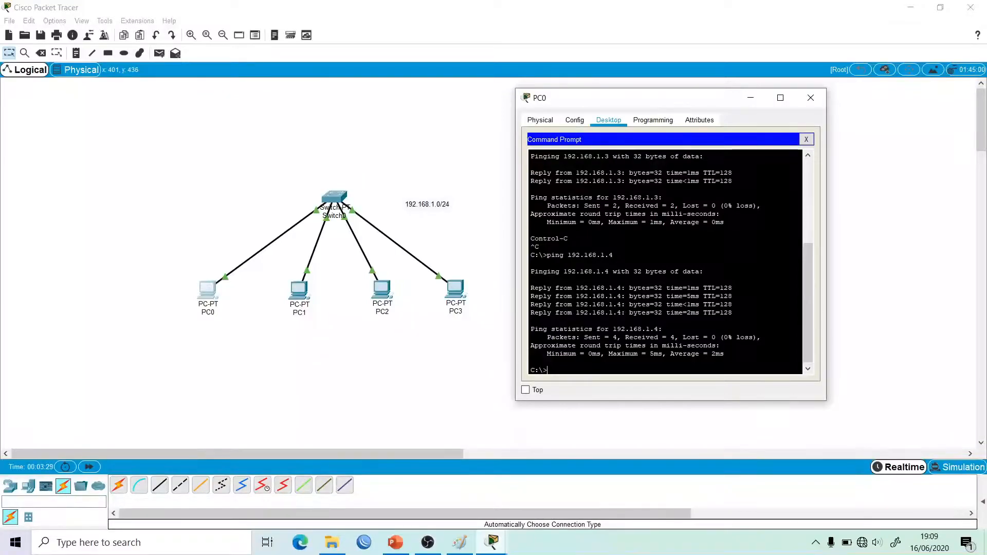
{"action": "left_click", "coordinate": [810, 98]}
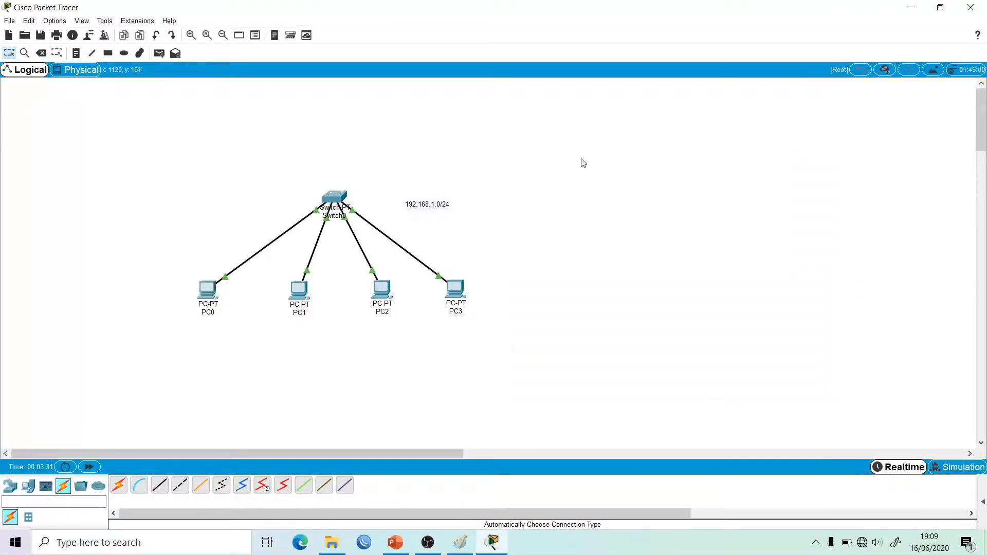
Step: Arrange the PCs in two pairs by moving PC1 next to PC0 and PC3 closer to PC2
{"action": "left_click_drag", "start_coordinate": [299, 292], "coordinate": [256, 296]}
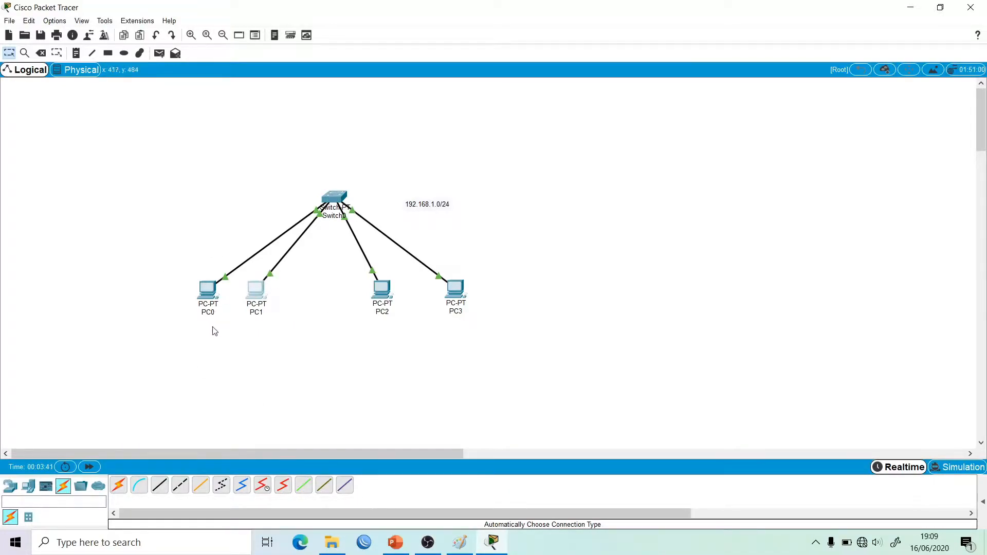
{"action": "left_click", "coordinate": [381, 296]}
{"action": "left_click_drag", "start_coordinate": [381, 292], "coordinate": [389, 290]}
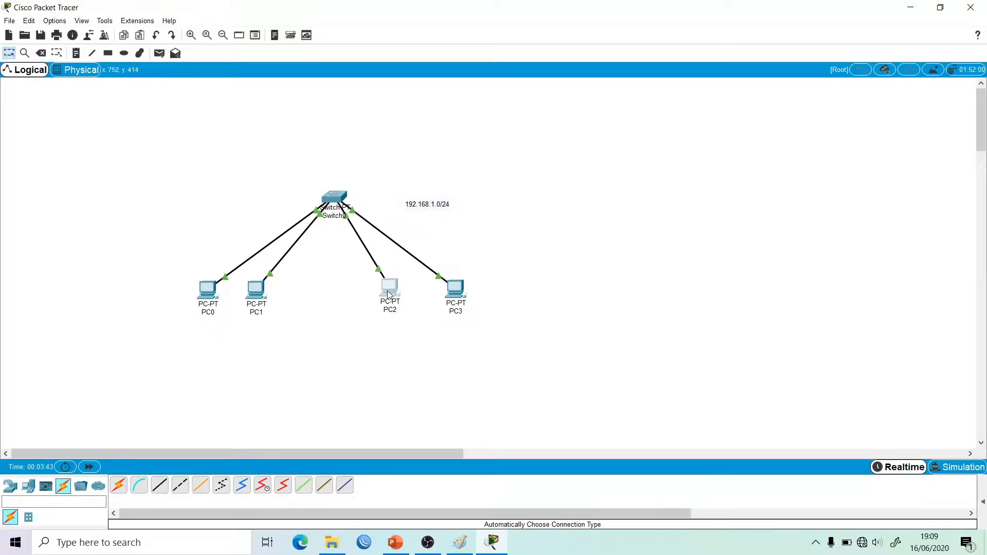
{"action": "left_click_drag", "start_coordinate": [452, 285], "coordinate": [426, 279]}
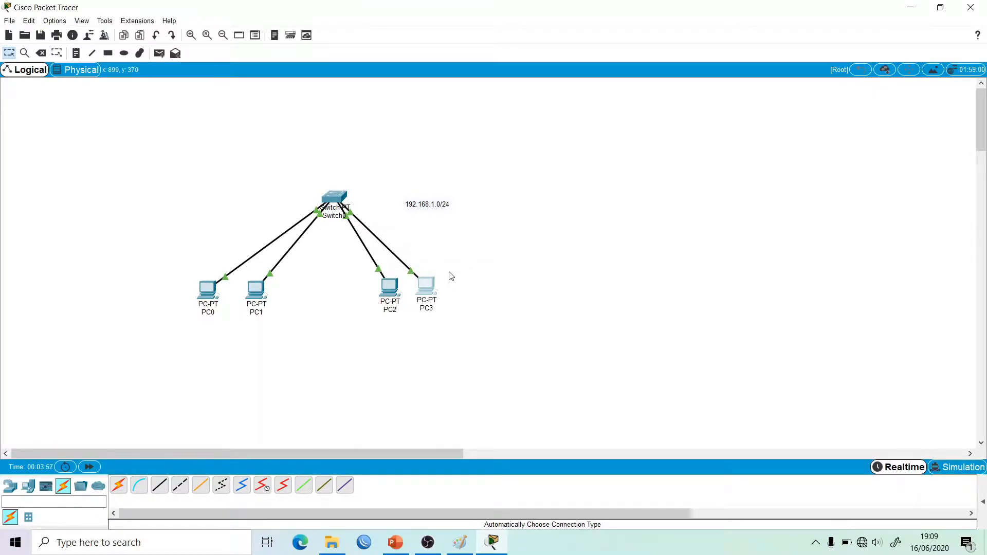
Step: Center Switch0 above the two PC pairs and move the 192.168.1.0/24 note below, between the pairs
{"action": "left_click_drag", "start_coordinate": [332, 199], "coordinate": [307, 209]}
{"action": "left_click_drag", "start_coordinate": [441, 205], "coordinate": [322, 338]}
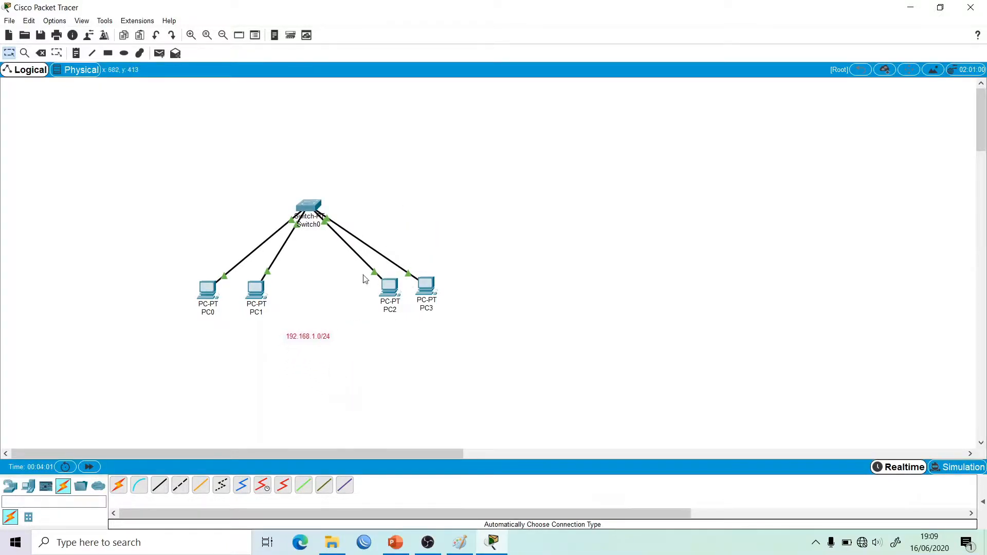
Step: Change PC2's static IP address to 192.168.2.3 and close its window
{"action": "left_click", "coordinate": [391, 290]}
{"action": "left_click", "coordinate": [372, 180]}
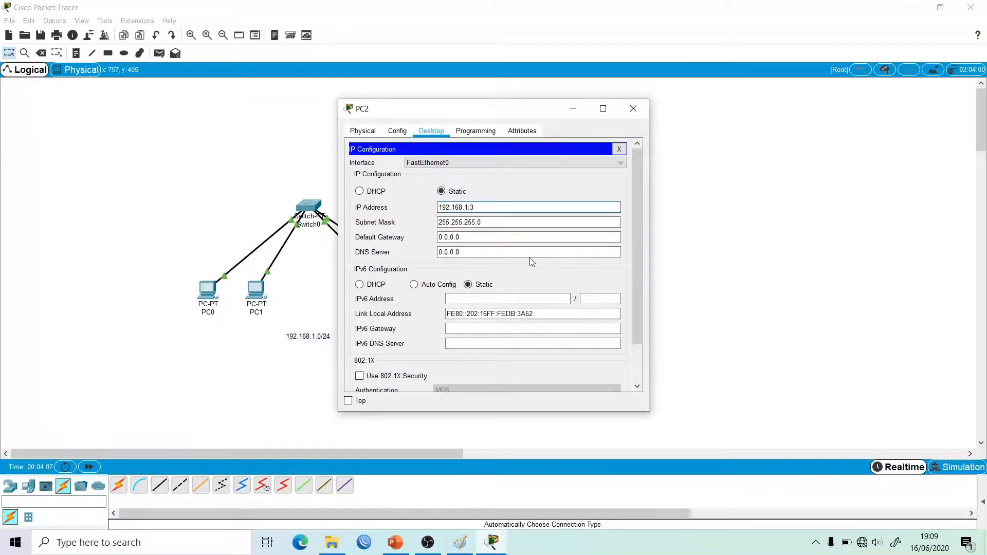
{"action": "key", "text": "BackSpace"}
{"action": "type", "text": "2"}
{"action": "left_click", "coordinate": [634, 108]}
Step: Ping 192.168.2.3 from PC0's Command Prompt and review the output with the window moved off the topology
{"action": "left_click", "coordinate": [208, 291]}
{"action": "left_click", "coordinate": [564, 166]}
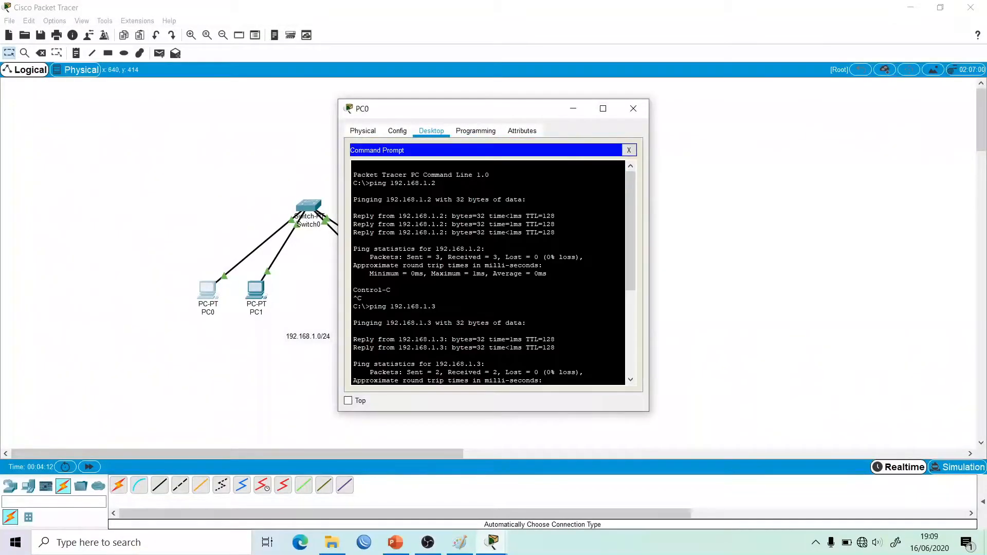
{"action": "key", "text": "Return"}
{"action": "key", "text": "Up"}
{"action": "key", "text": "BackSpace"}
{"action": "key", "text": "BackSpace"}
{"action": "key", "text": "BackSpace"}
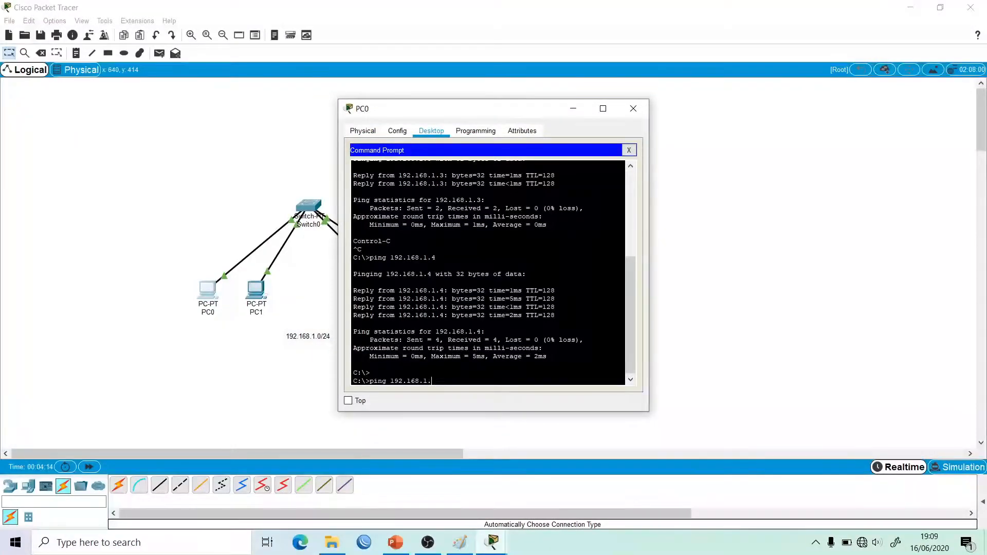
{"action": "type", "text": "2"}
{"action": "key", "text": "Return"}
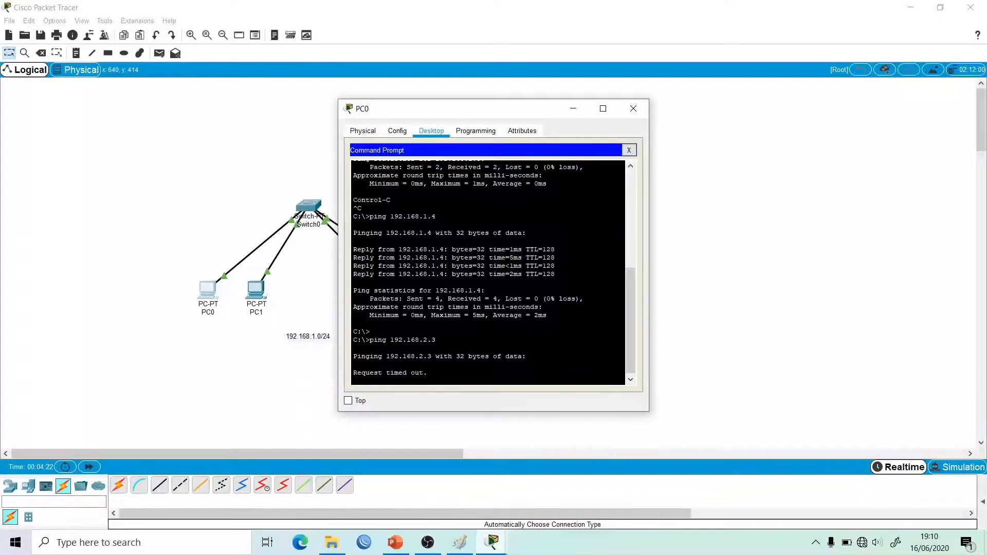
{"action": "left_click_drag", "start_coordinate": [473, 101], "coordinate": [559, 101]}
{"action": "left_click_drag", "start_coordinate": [717, 291], "coordinate": [714, 226]}
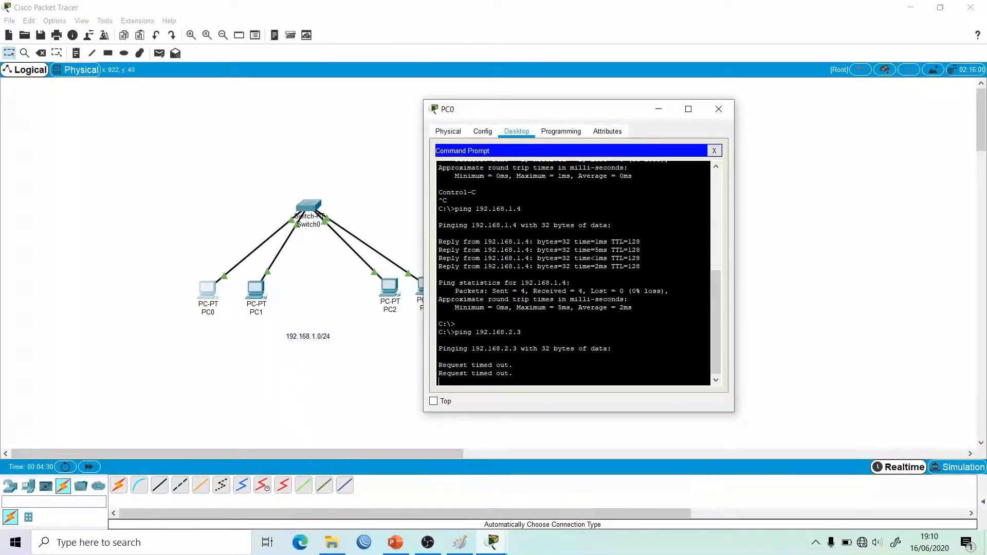
{"action": "left_click_drag", "start_coordinate": [715, 315], "coordinate": [723, 373]}
{"action": "left_click", "coordinate": [714, 242]}
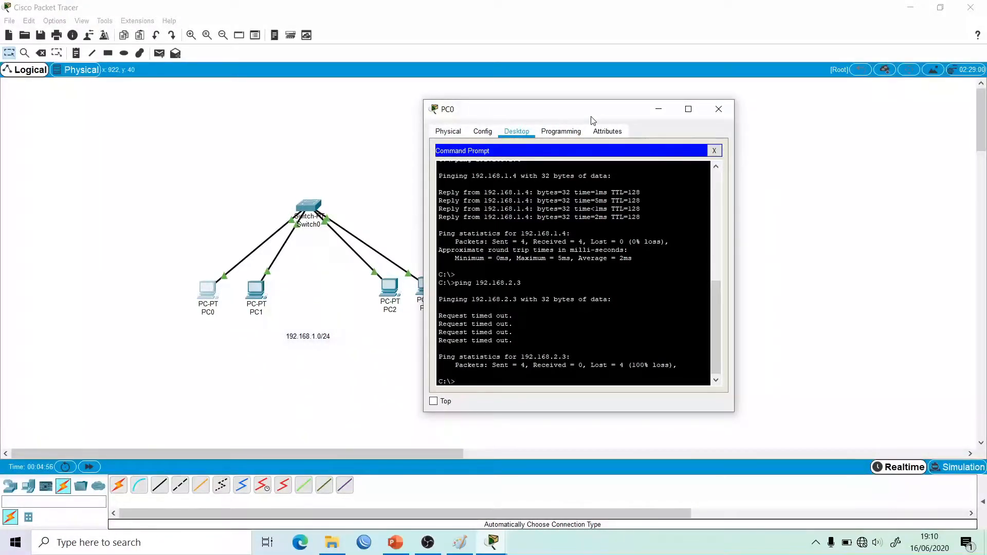
Step: Close PC0's window, delete the cables from Switch0 to PC2 and PC3, and move Switch0 above PC0 and PC1
{"action": "left_click", "coordinate": [719, 109]}
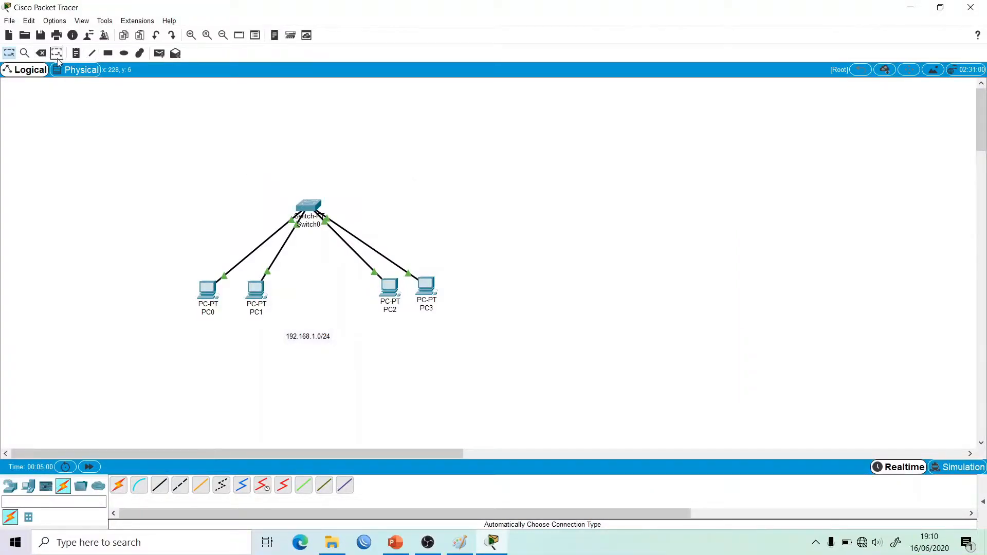
{"action": "left_click", "coordinate": [41, 54]}
{"action": "left_click", "coordinate": [341, 238]}
{"action": "left_click", "coordinate": [355, 236]}
{"action": "left_click", "coordinate": [9, 53]}
{"action": "left_click_drag", "start_coordinate": [299, 212], "coordinate": [227, 241]}
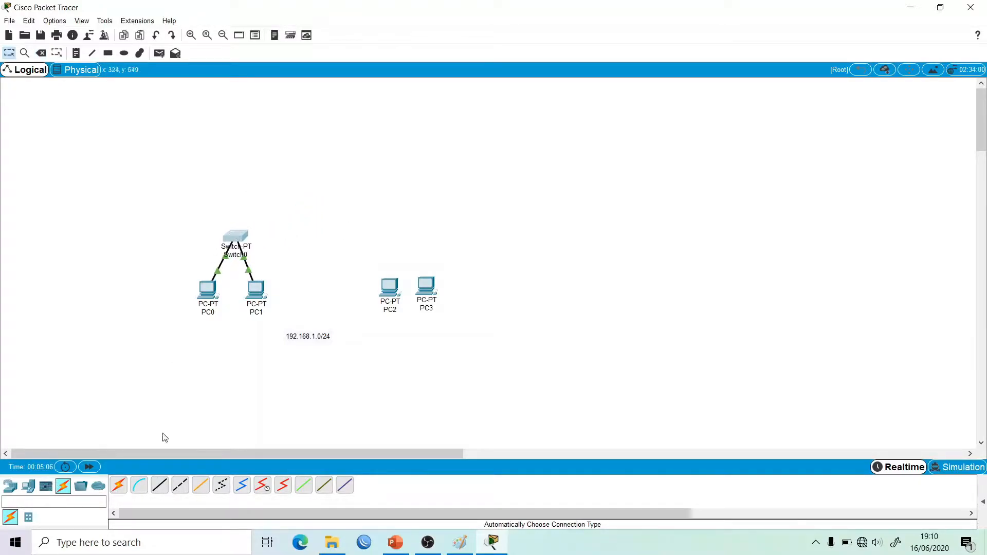
Step: Add a second PT-Switch to the workspace, centered above PC2 and PC3
{"action": "left_click", "coordinate": [9, 486]}
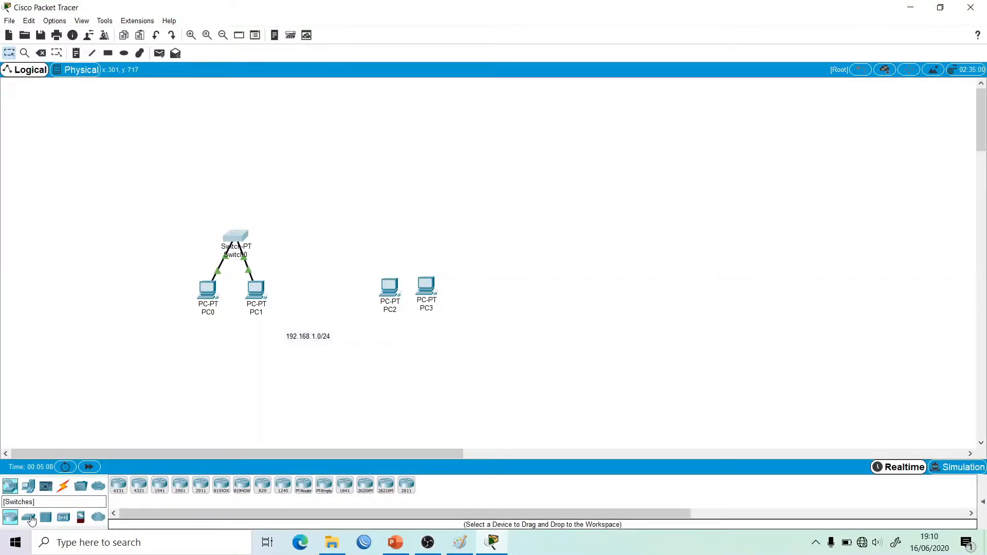
{"action": "left_click", "coordinate": [29, 516]}
{"action": "left_click", "coordinate": [139, 485]}
{"action": "left_click", "coordinate": [408, 234]}
{"action": "left_click_drag", "start_coordinate": [408, 235], "coordinate": [404, 241]}
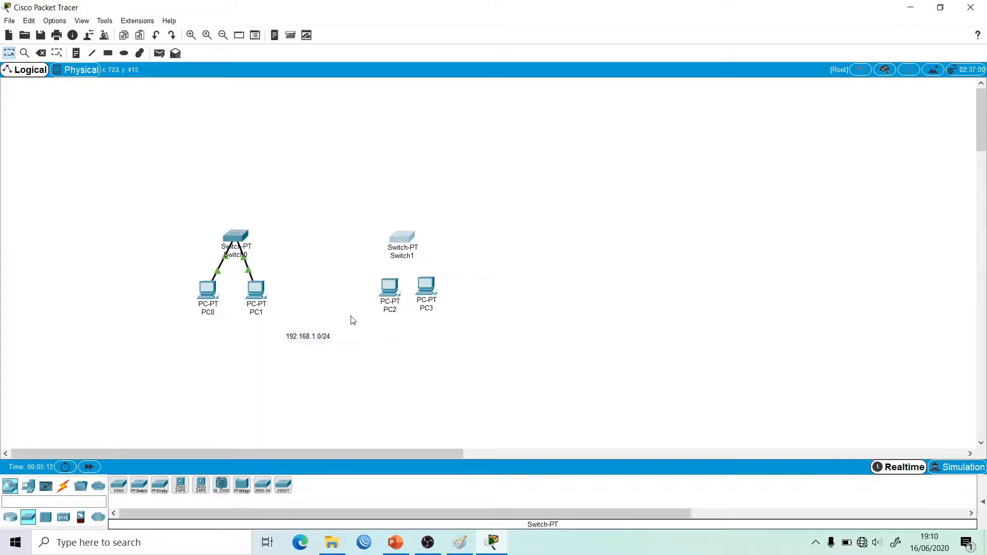
Step: Move the 192.168.1.0/24 note below PC0 and PC1, and add a 192.168.2.0/24 note below PC2 and PC3
{"action": "left_click_drag", "start_coordinate": [315, 344], "coordinate": [244, 337]}
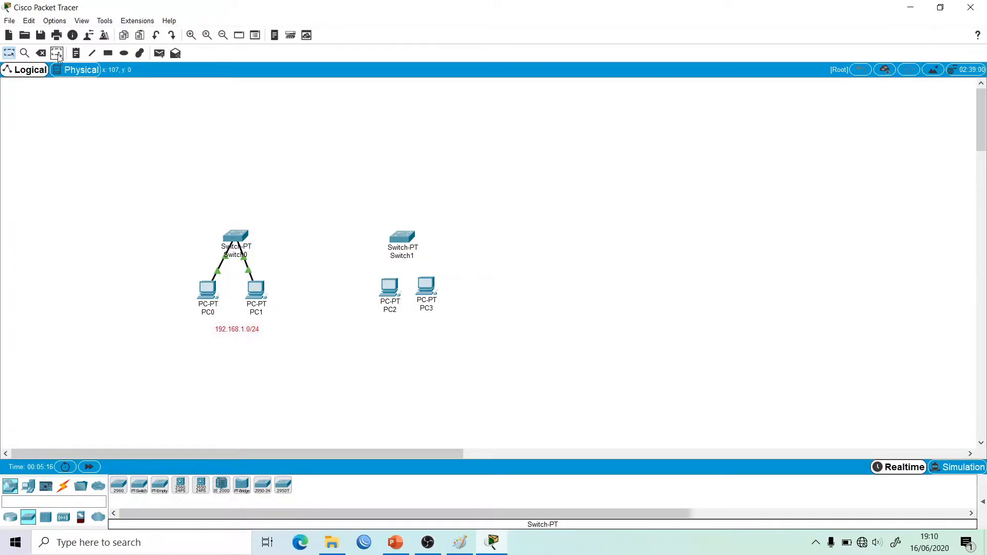
{"action": "left_click", "coordinate": [76, 53]}
{"action": "left_click", "coordinate": [390, 329]}
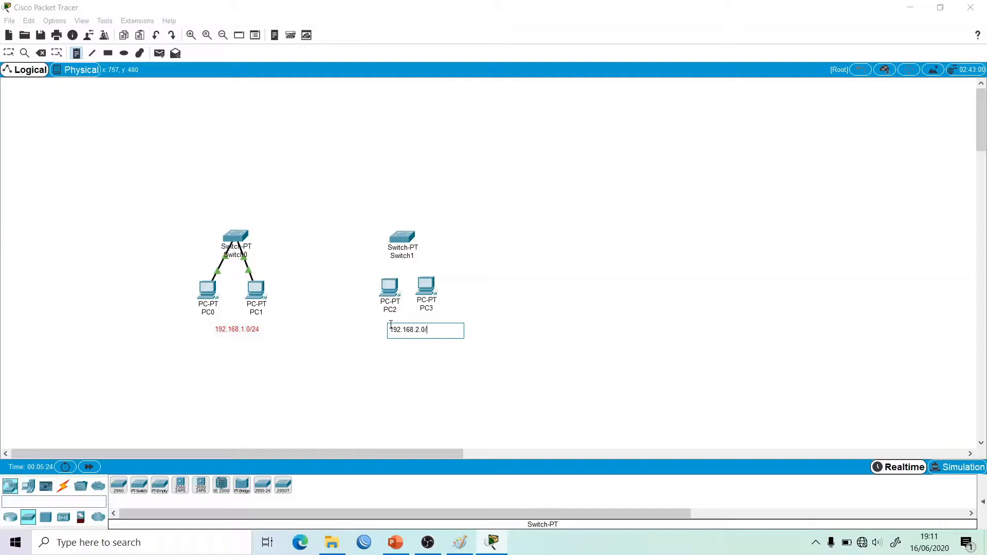
{"action": "left_click", "coordinate": [8, 53]}
{"action": "left_click_drag", "start_coordinate": [432, 338], "coordinate": [428, 333]}
Step: Connect Switch1 to PC2 and to PC3 using the automatically chosen connection type
{"action": "left_click", "coordinate": [63, 485]}
{"action": "left_click", "coordinate": [118, 484]}
{"action": "left_click", "coordinate": [406, 240]}
{"action": "left_click", "coordinate": [389, 286]}
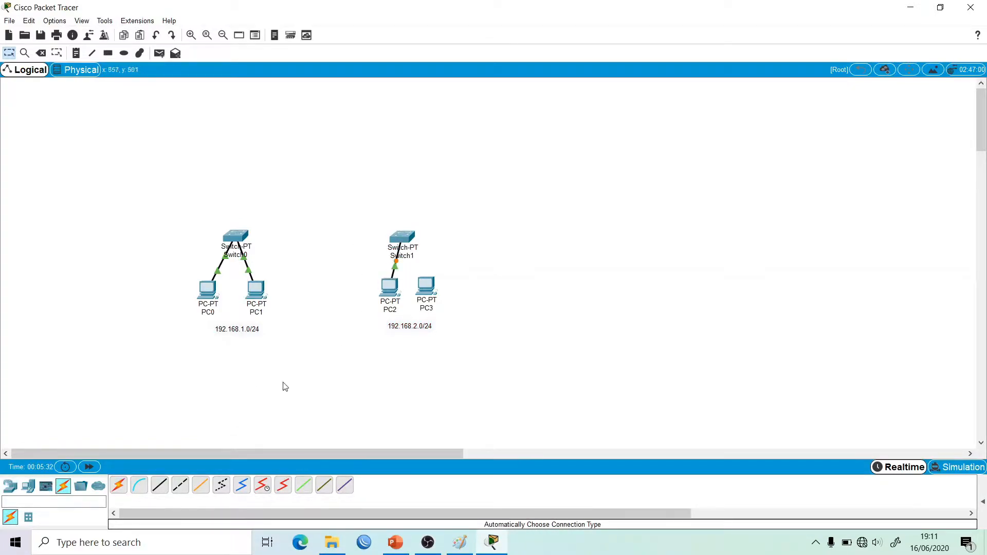
{"action": "left_click", "coordinate": [403, 238]}
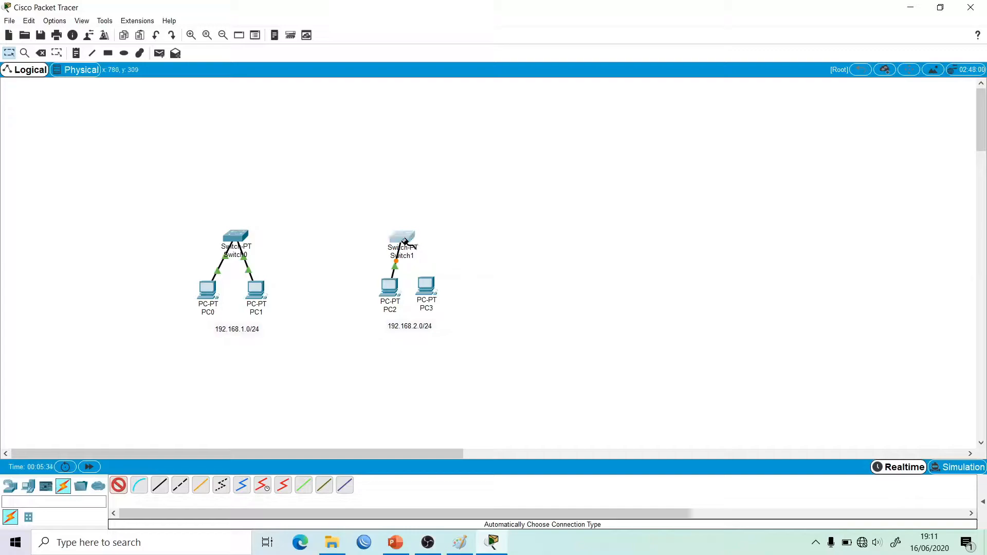
{"action": "left_click", "coordinate": [426, 286]}
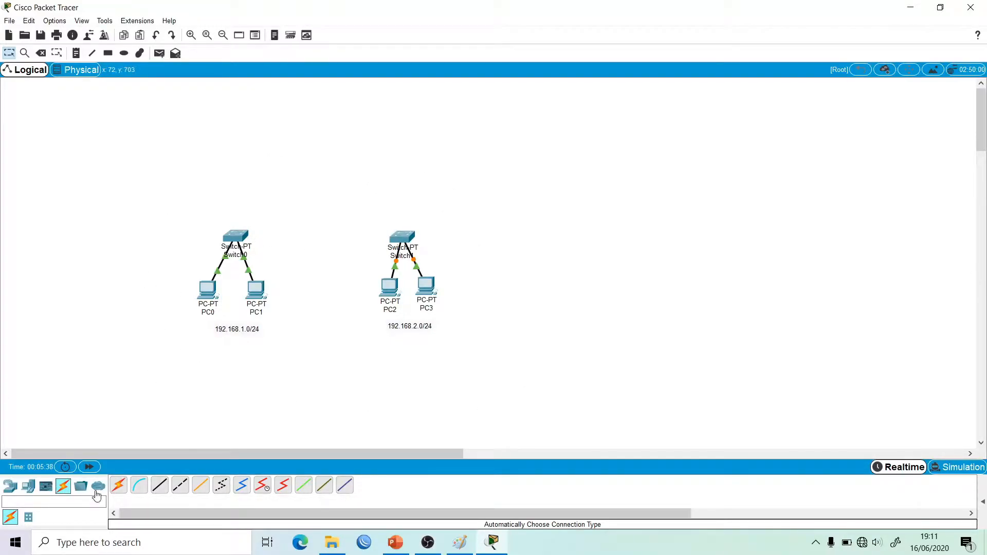
Step: Add a PT-Router to the workspace, above and between the two switches
{"action": "left_click", "coordinate": [8, 486]}
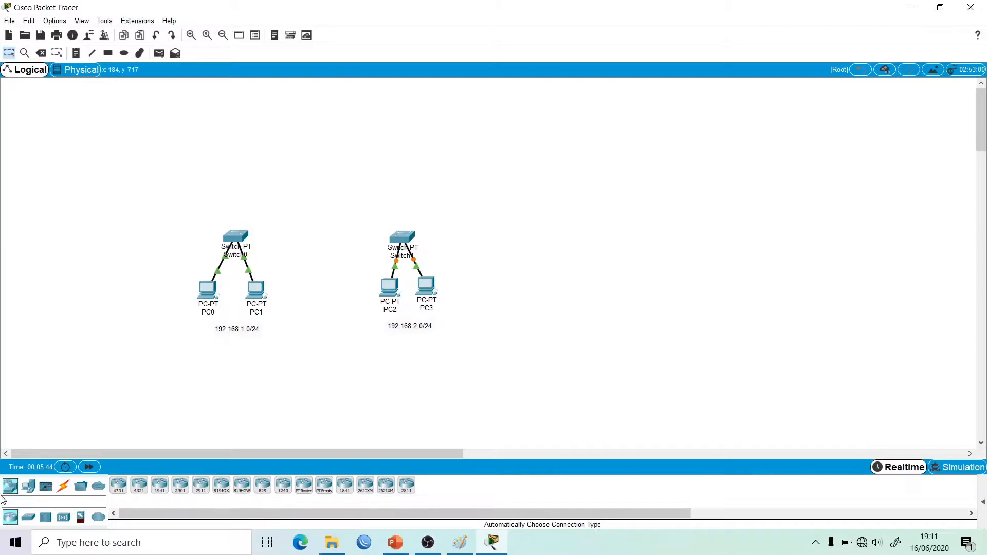
{"action": "left_click", "coordinate": [304, 493]}
{"action": "left_click", "coordinate": [313, 172]}
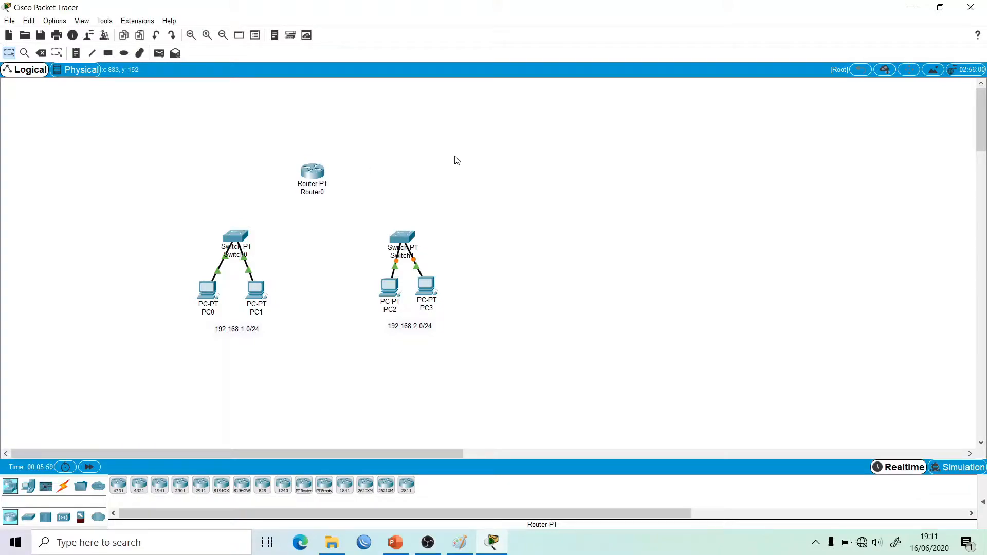
Step: Connect Switch0 and Switch1 to Router0 with automatically chosen cables and move the router slightly down
{"action": "left_click", "coordinate": [62, 490]}
{"action": "left_click", "coordinate": [119, 485]}
{"action": "left_click", "coordinate": [236, 235]}
{"action": "left_click", "coordinate": [308, 175]}
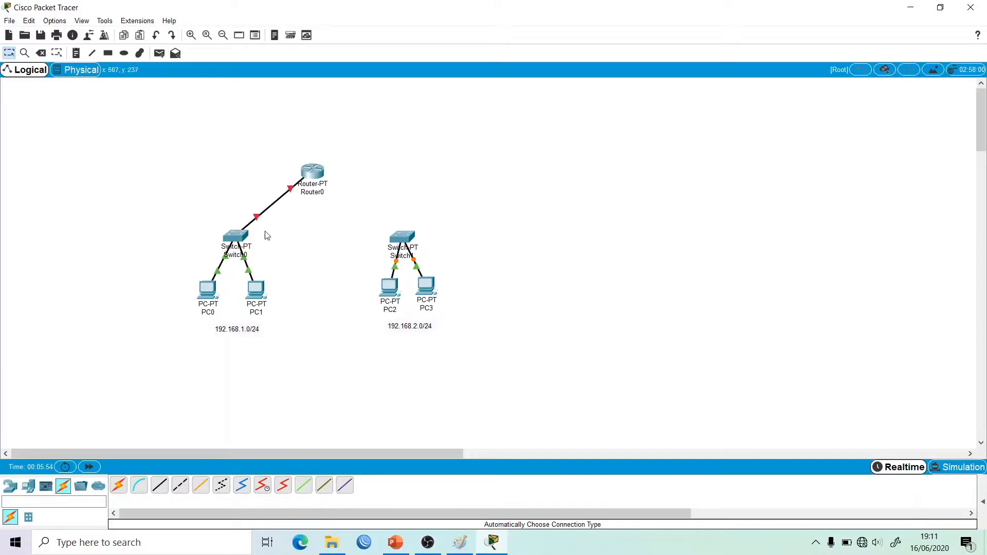
{"action": "left_click", "coordinate": [388, 241]}
{"action": "left_click", "coordinate": [312, 172]}
{"action": "left_click_drag", "start_coordinate": [315, 175], "coordinate": [310, 195]}
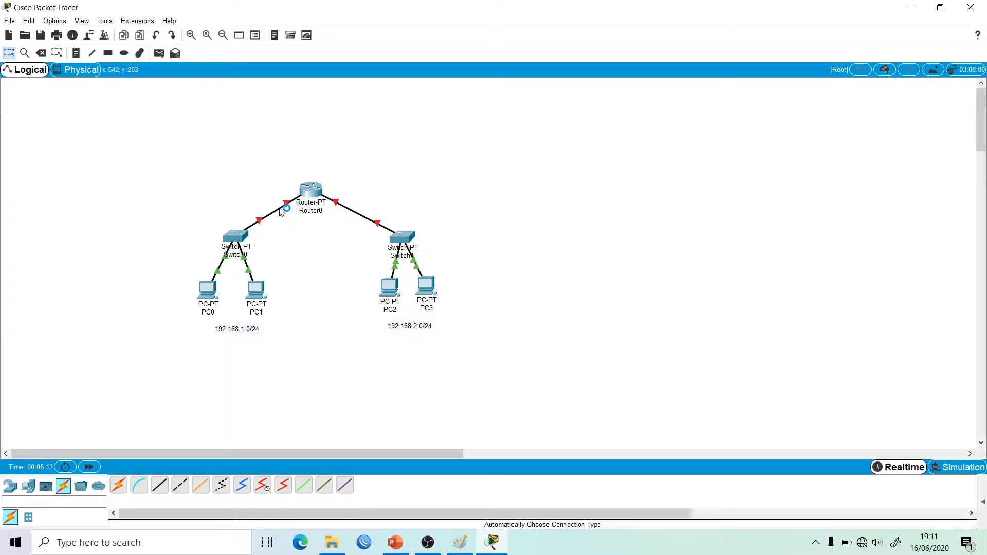
{"action": "left_click", "coordinate": [314, 194]}
{"action": "left_click_drag", "start_coordinate": [446, 115], "coordinate": [580, 102]}
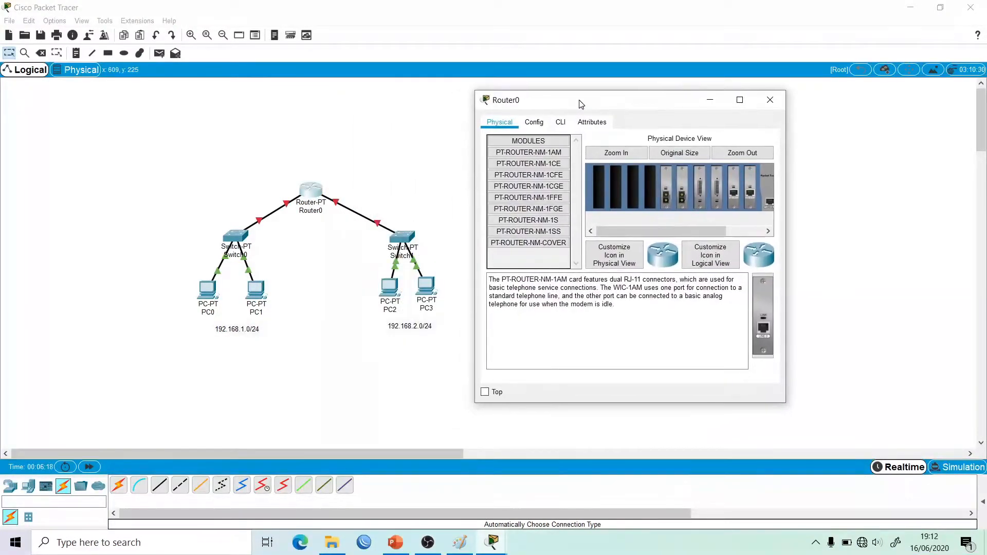
{"action": "left_click", "coordinate": [534, 123]}
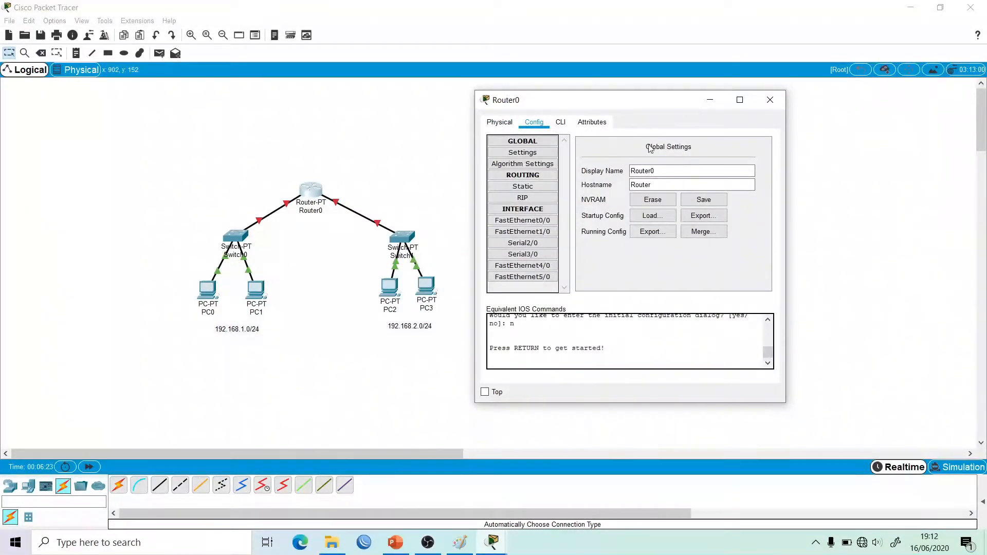
{"action": "left_click", "coordinate": [770, 99]}
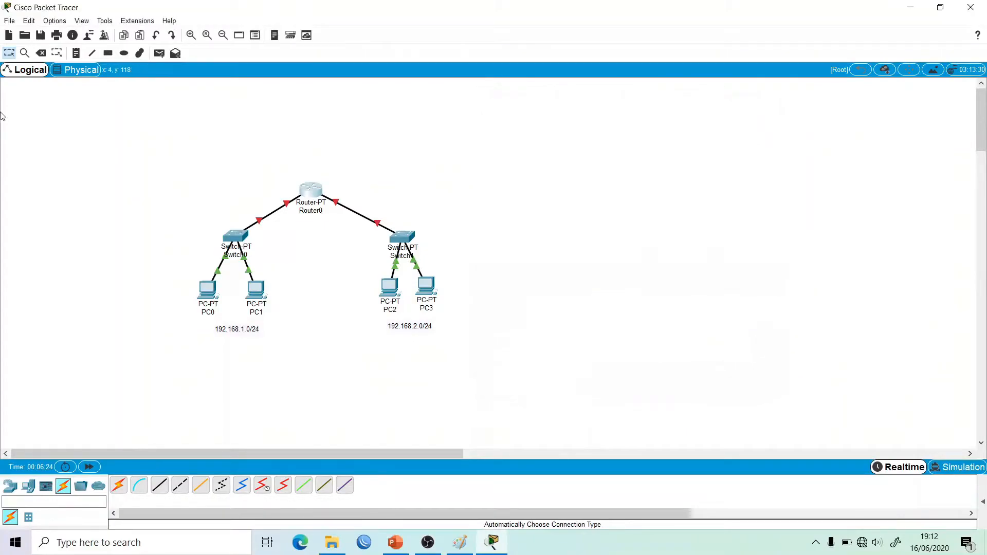
Step: Enable Always Show Port Labels in Logical Workspace in the preferences and move Router0 slightly up
{"action": "left_click", "coordinate": [58, 22]}
{"action": "left_click", "coordinate": [69, 34]}
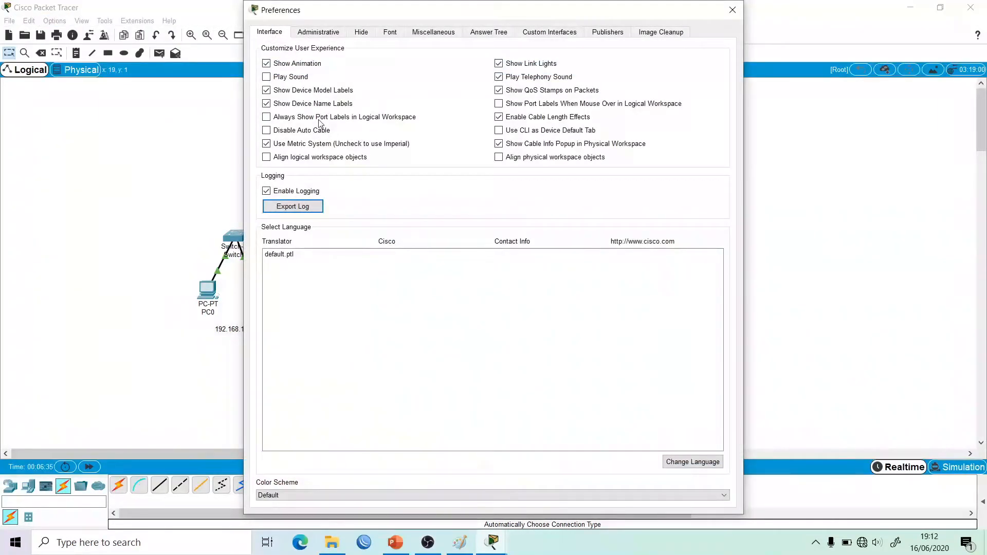
{"action": "left_click", "coordinate": [319, 121]}
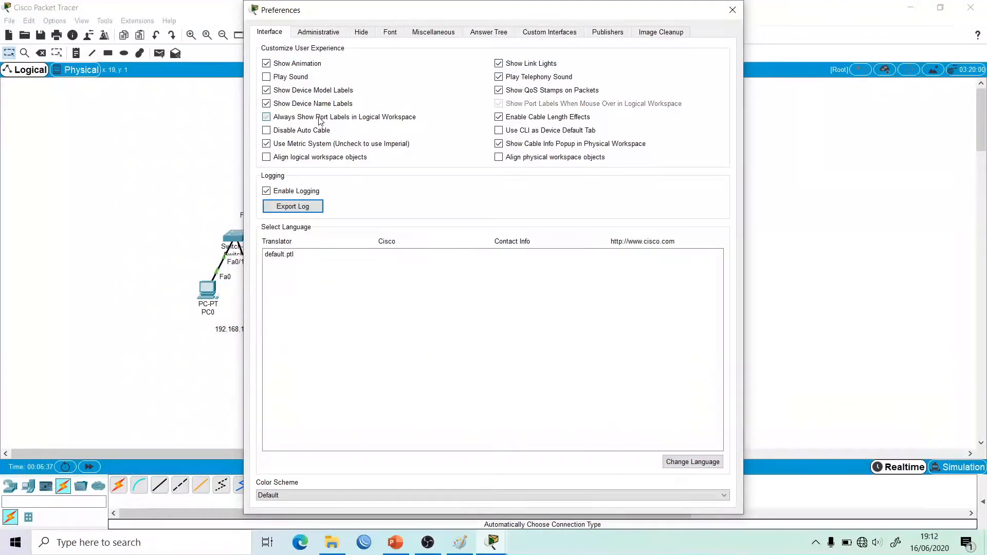
{"action": "left_click", "coordinate": [732, 9]}
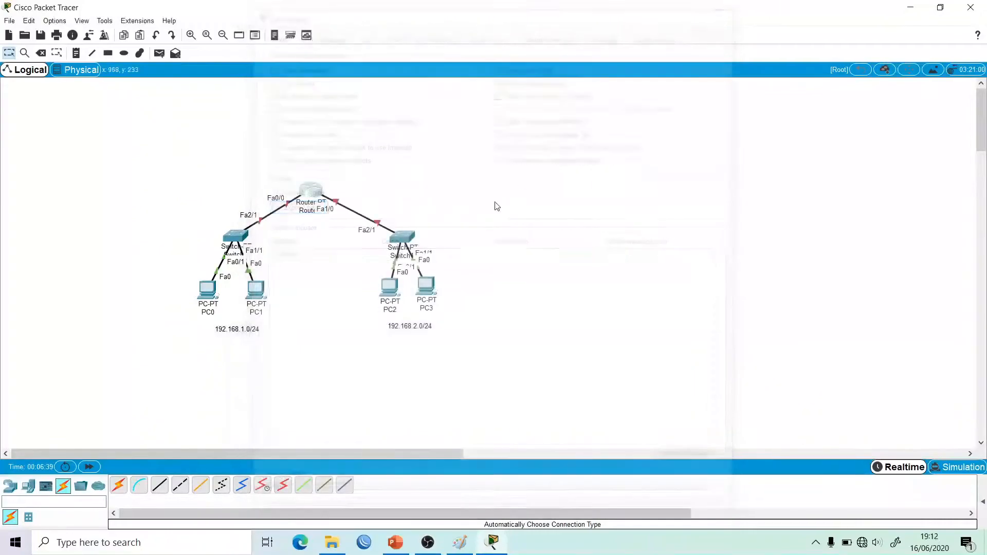
{"action": "mouse_move", "coordinate": [307, 192]}
{"action": "left_mouse_down"}
{"action": "mouse_move", "coordinate": [305, 166]}
{"action": "mouse_move", "coordinate": [302, 184]}
{"action": "left_mouse_up"}
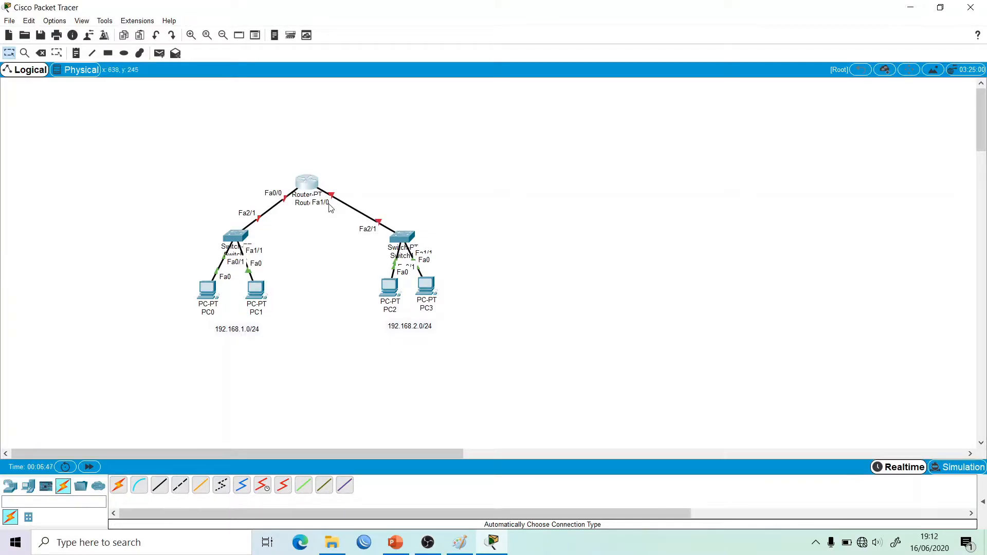
Step: Turn on the port status of Router0's FastEthernet0/0 and FastEthernet1/0 interfaces and close its window
{"action": "left_click", "coordinate": [312, 186]}
{"action": "left_click_drag", "start_coordinate": [518, 114], "coordinate": [631, 103]}
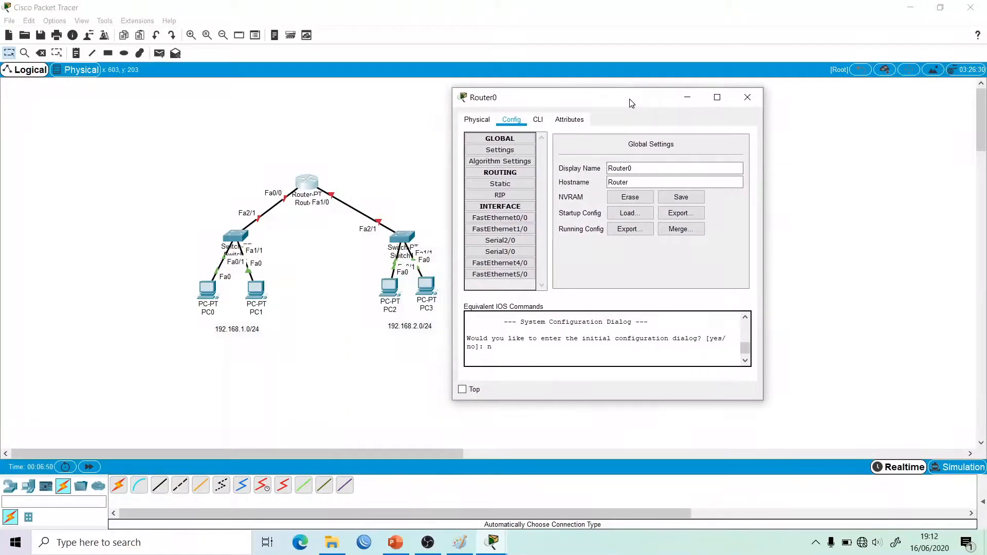
{"action": "left_click", "coordinate": [500, 217]}
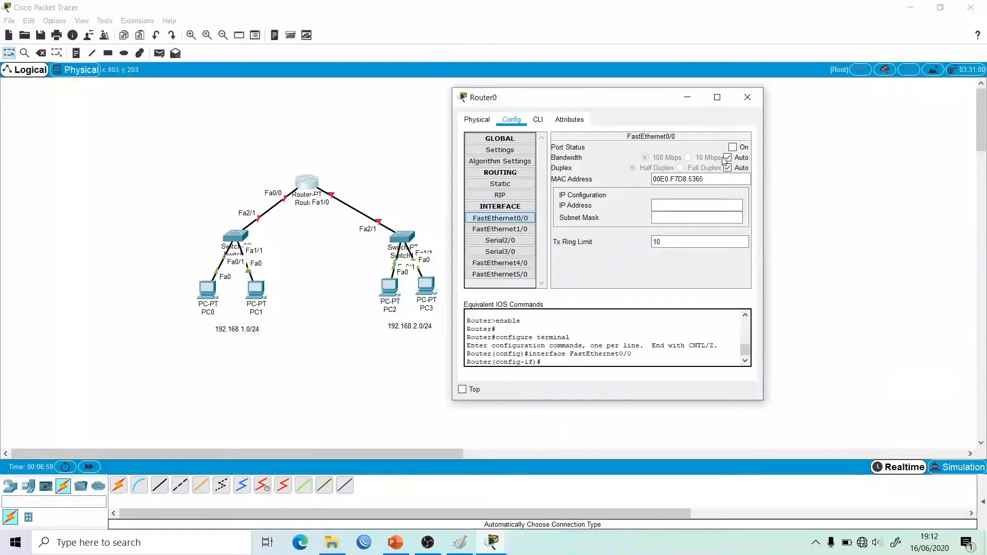
{"action": "left_click", "coordinate": [733, 148]}
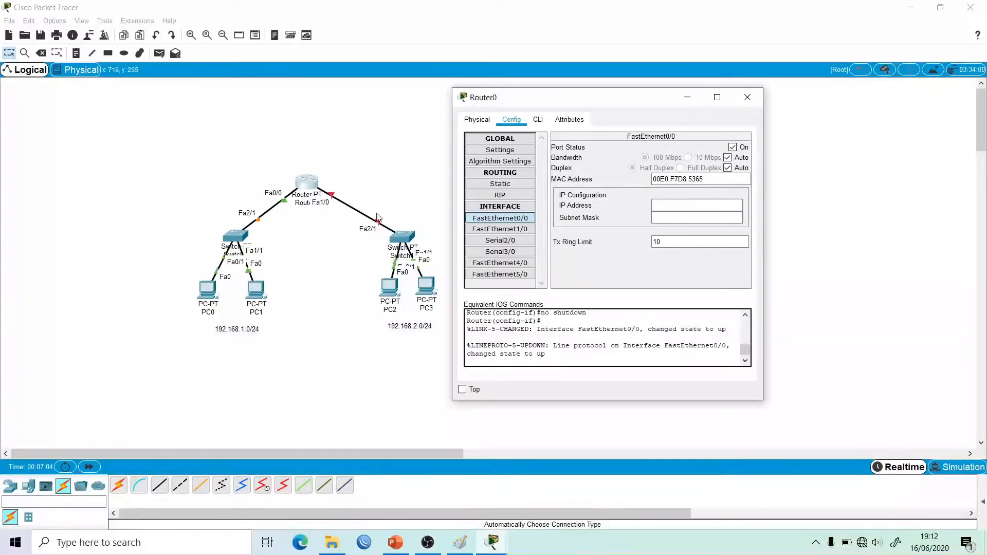
{"action": "left_click", "coordinate": [499, 229]}
{"action": "left_click", "coordinate": [732, 148]}
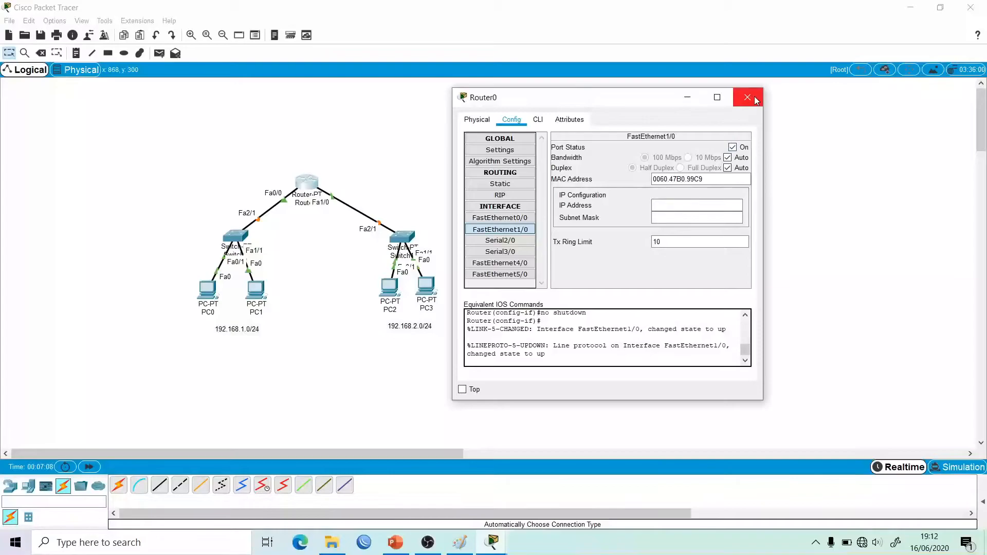
{"action": "left_click", "coordinate": [748, 97]}
Step: Move Router0 slightly down and shift the two network address notes slightly closer to their PCs
{"action": "left_click_drag", "start_coordinate": [312, 185], "coordinate": [316, 195]}
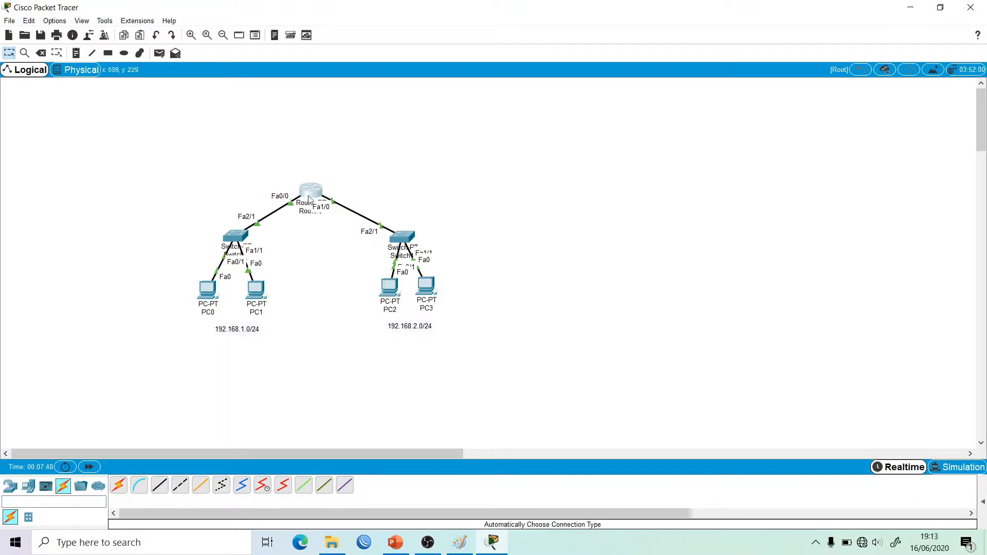
{"action": "left_click_drag", "start_coordinate": [239, 335], "coordinate": [234, 333]}
{"action": "left_click_drag", "start_coordinate": [405, 327], "coordinate": [402, 324]}
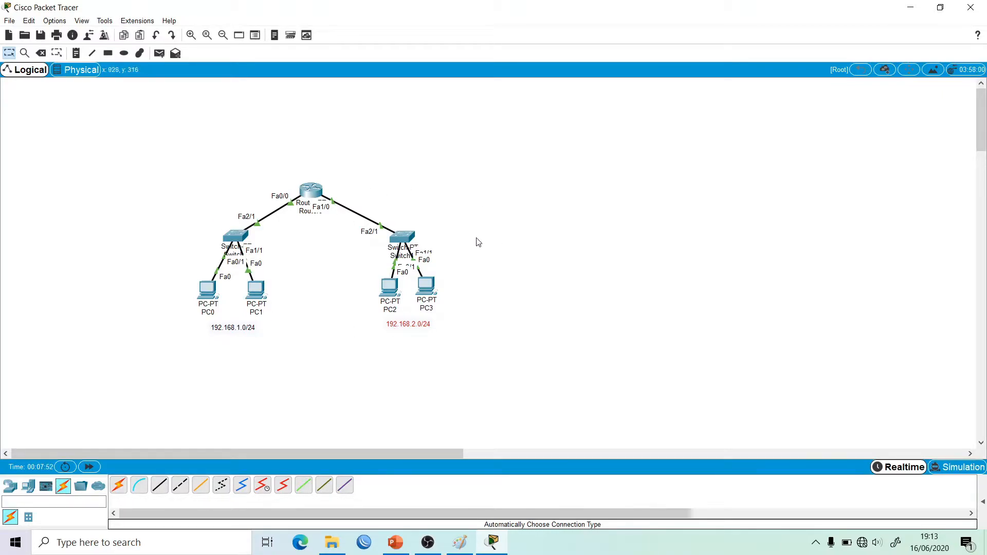
Step: Assign IP address 192.168.1.254 with subnet mask 255.255.255.0 to Router0's FastEthernet0/0 interface
{"action": "left_click", "coordinate": [319, 195]}
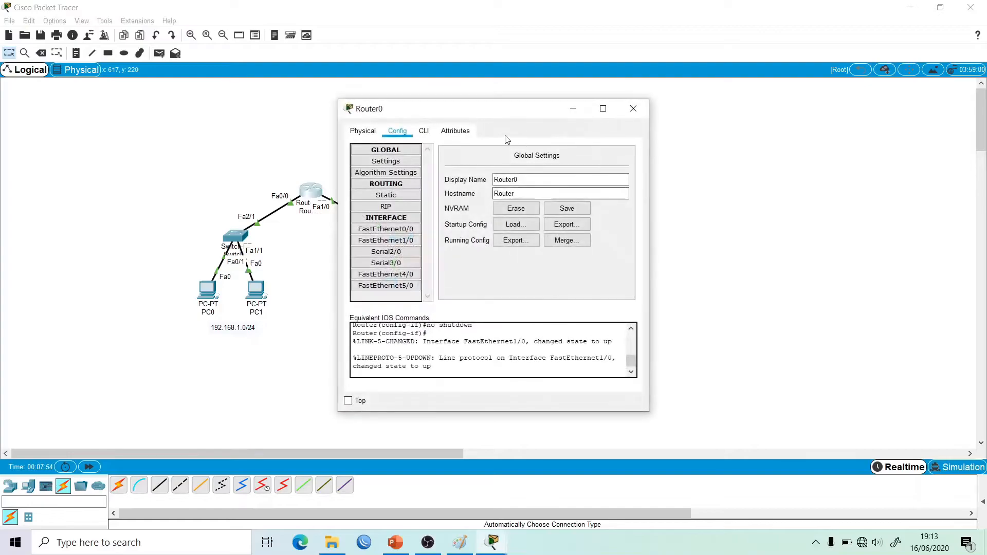
{"action": "left_click_drag", "start_coordinate": [513, 113], "coordinate": [630, 104]}
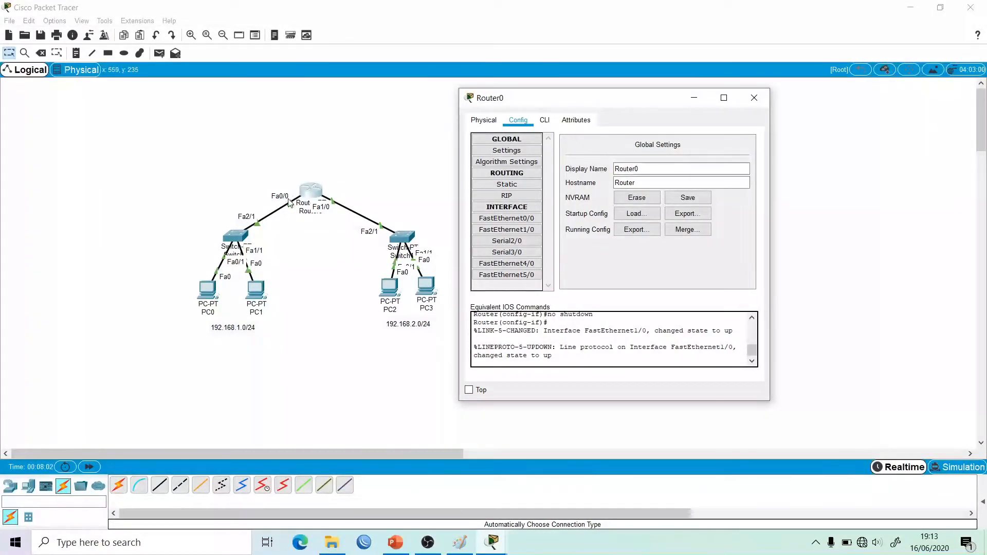
{"action": "left_click", "coordinate": [521, 219]}
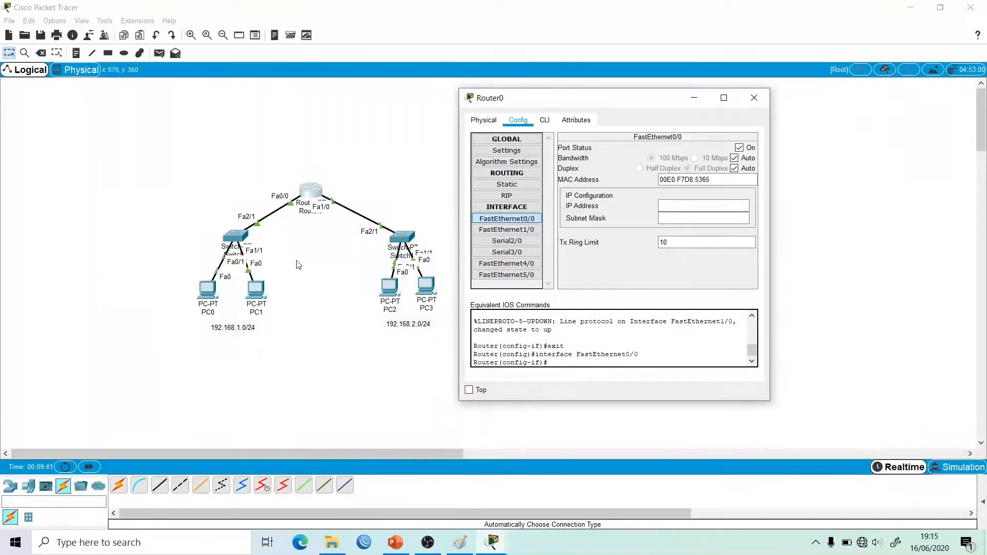
{"action": "left_click", "coordinate": [690, 208]}
{"action": "type", "text": "192.168.1.254"}
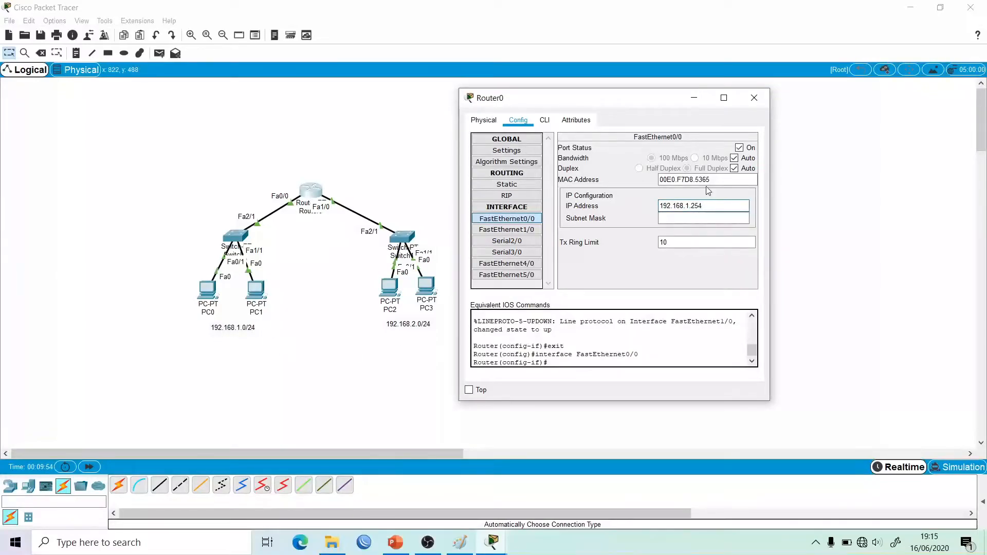
{"action": "left_click", "coordinate": [693, 220]}
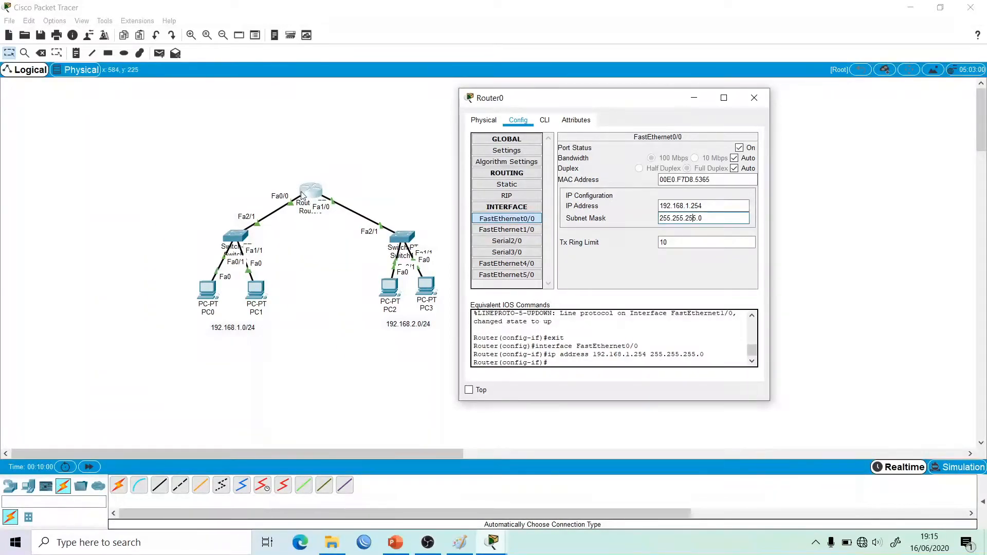
Step: Assign IP address 192.168.2.254 with subnet mask 255.255.255.0 to Router0's FastEthernet1/0 interface and close the router window
{"action": "left_click", "coordinate": [529, 236]}
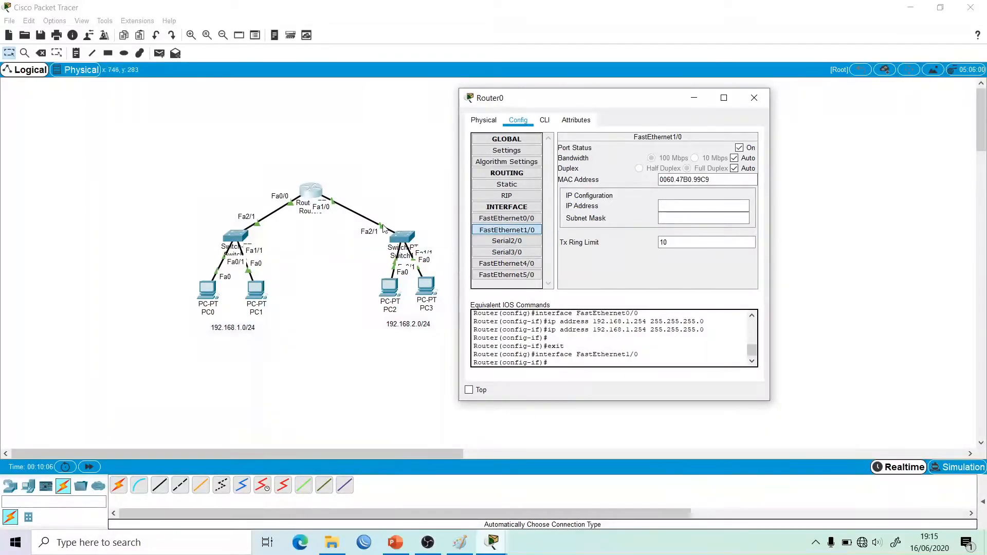
{"action": "left_click", "coordinate": [669, 208]}
{"action": "type", "text": "192.168.2.254"}
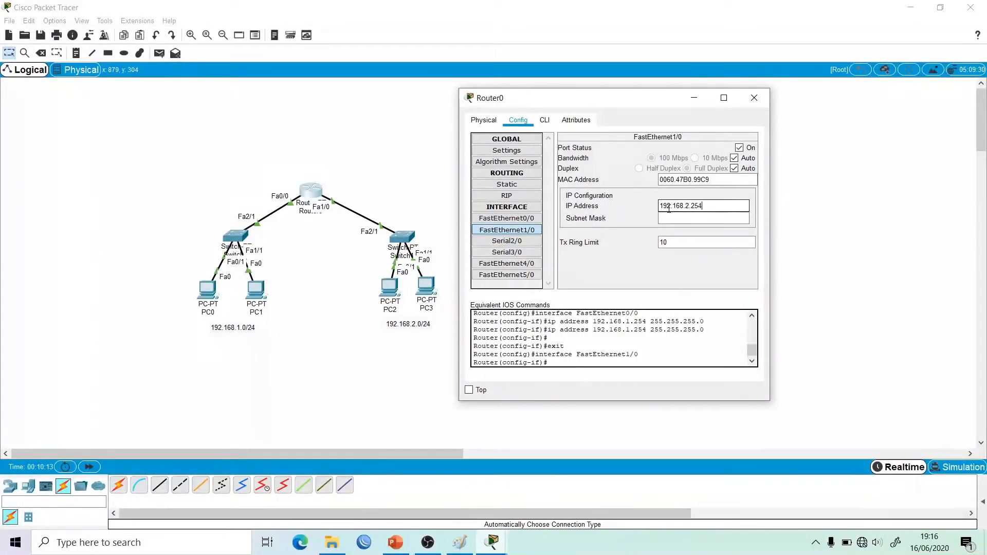
{"action": "key", "text": "Tab"}
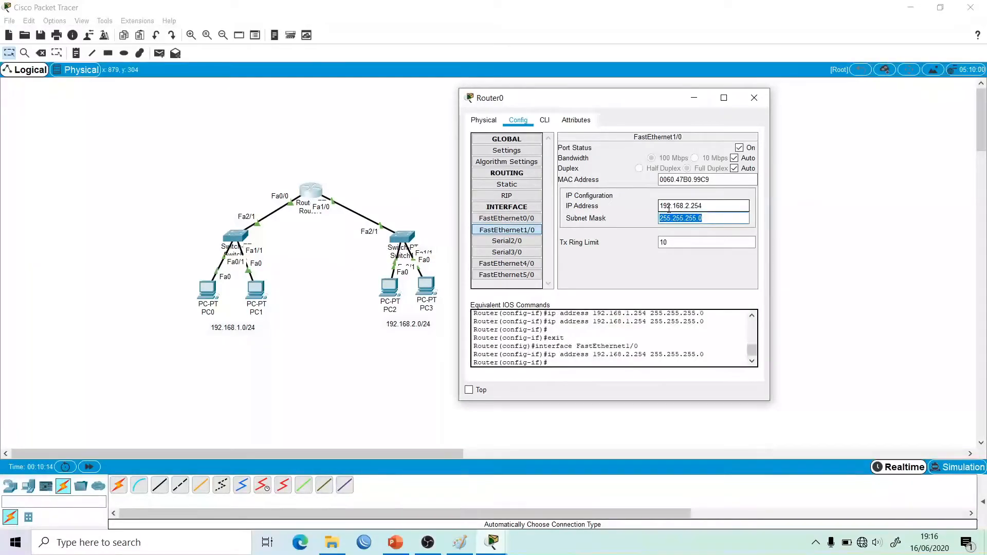
{"action": "left_click", "coordinate": [753, 98]}
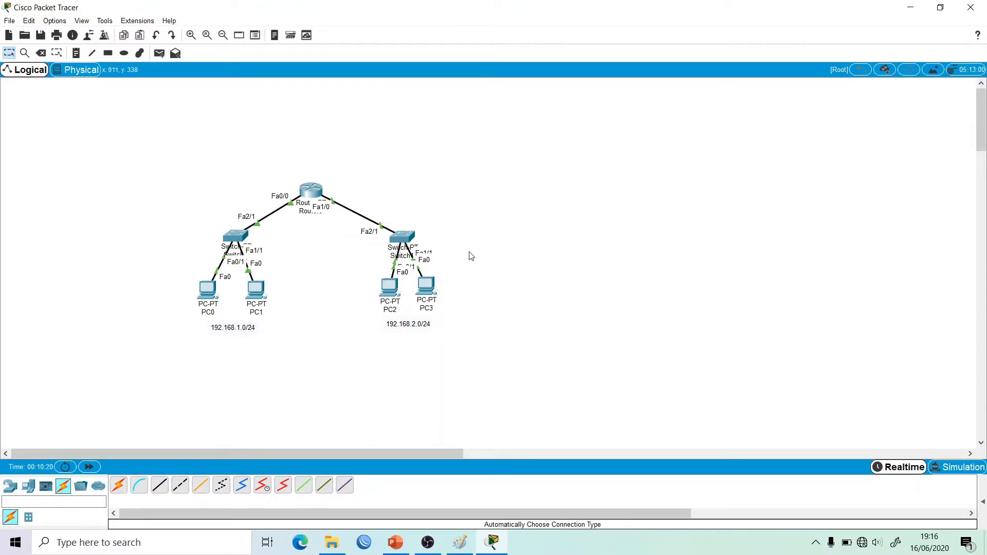
Step: Open PC0's IP configuration, move its window clear of the topology, and empty the Default Gateway value
{"action": "left_click", "coordinate": [207, 290]}
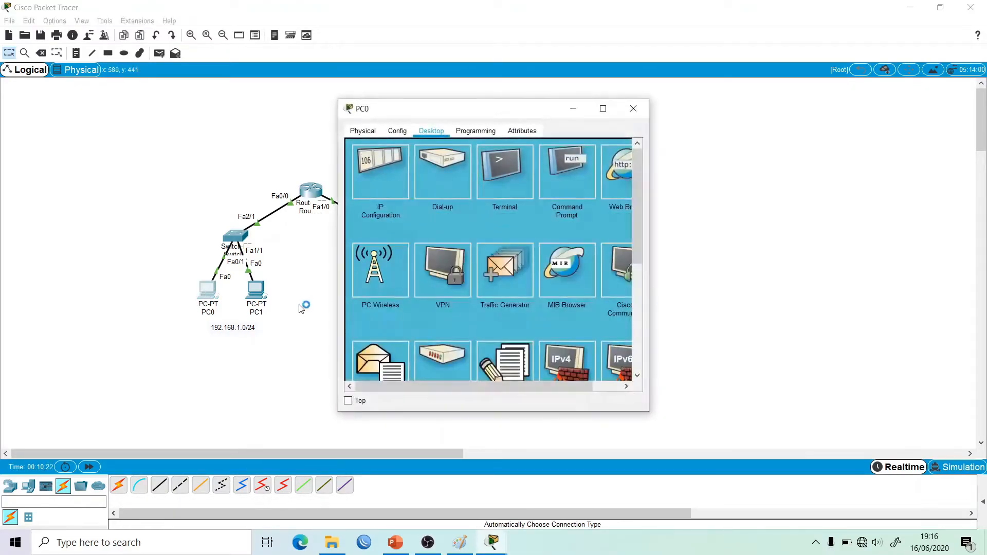
{"action": "left_click", "coordinate": [390, 171]}
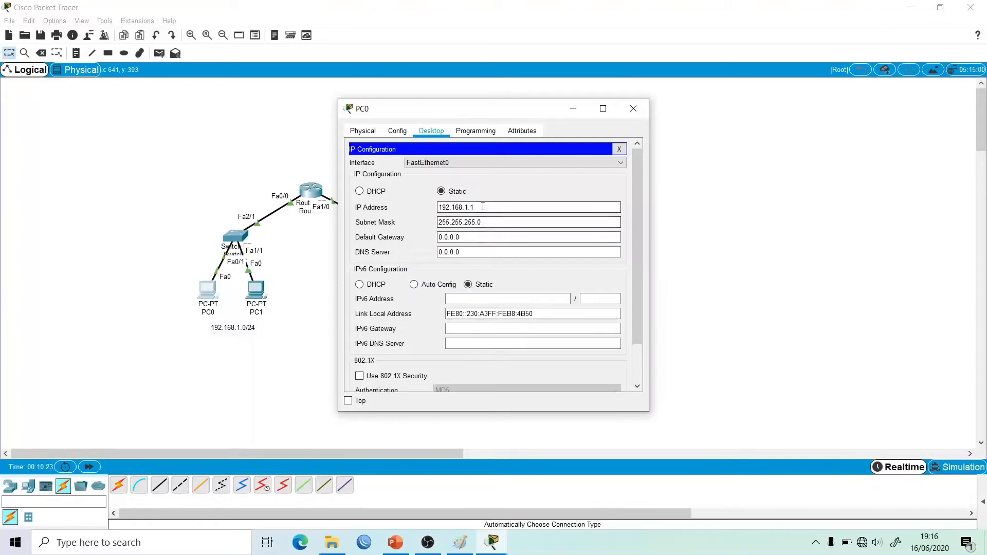
{"action": "left_click_drag", "start_coordinate": [482, 207], "coordinate": [407, 206]}
{"action": "left_click_drag", "start_coordinate": [481, 222], "coordinate": [463, 222]}
{"action": "left_click", "coordinate": [461, 222]}
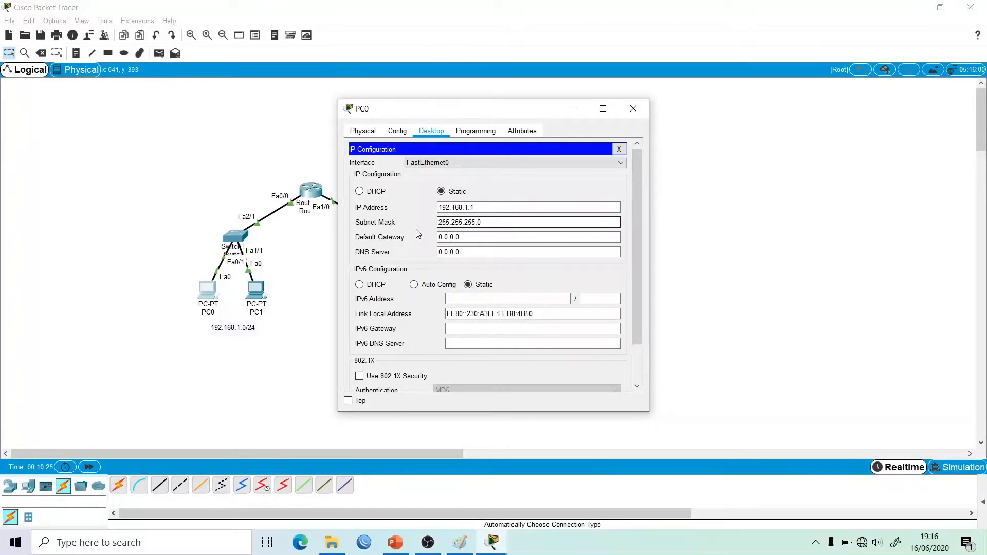
{"action": "left_click_drag", "start_coordinate": [489, 110], "coordinate": [637, 100]}
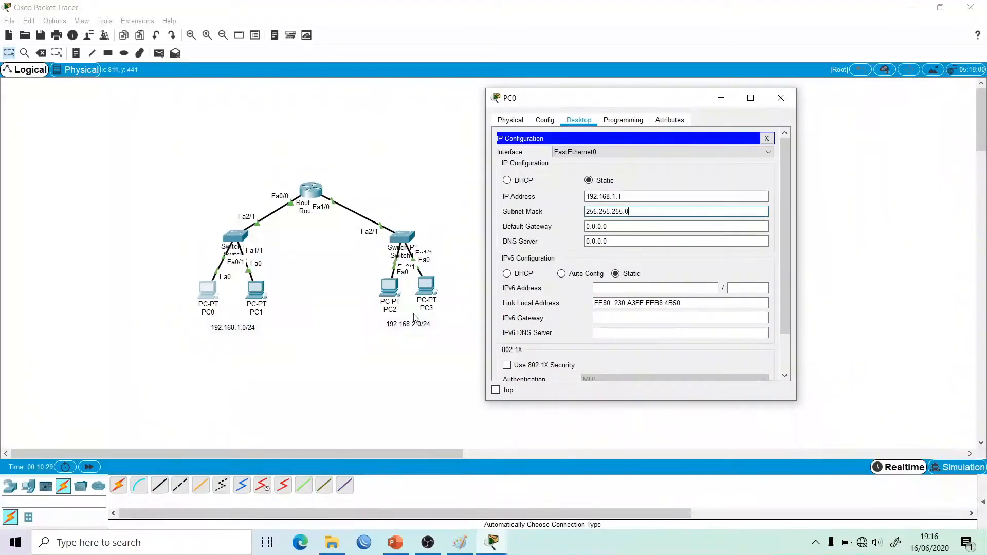
{"action": "left_click_drag", "start_coordinate": [615, 227], "coordinate": [583, 224]}
{"action": "key", "text": "BackSpace"}
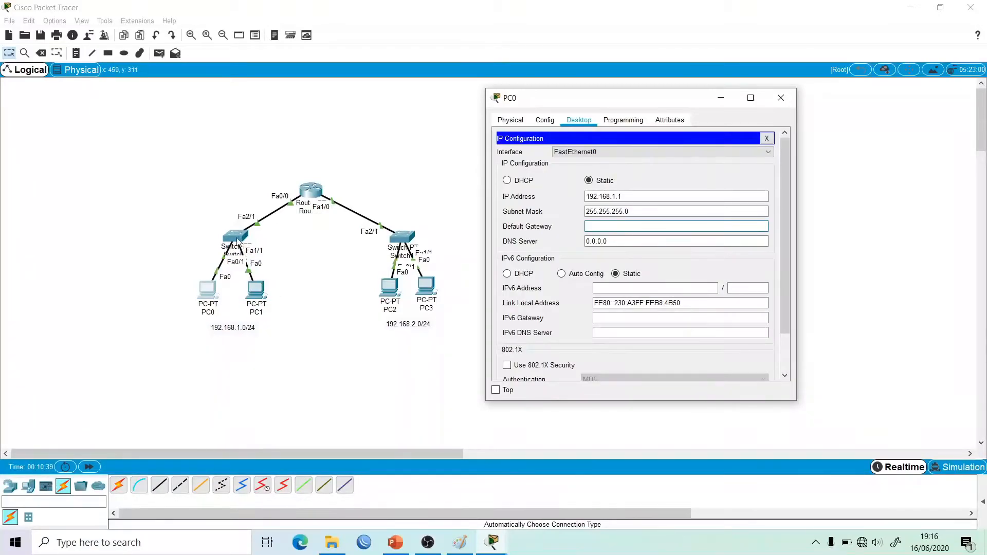
Step: Copy the IP address of Router0's FastEthernet0/0 interface and set 192.168.1.254 as the default gateway on PC0 and PC1
{"action": "left_click", "coordinate": [302, 190]}
{"action": "left_click", "coordinate": [392, 218]}
{"action": "left_click_drag", "start_coordinate": [597, 203], "coordinate": [540, 205]}
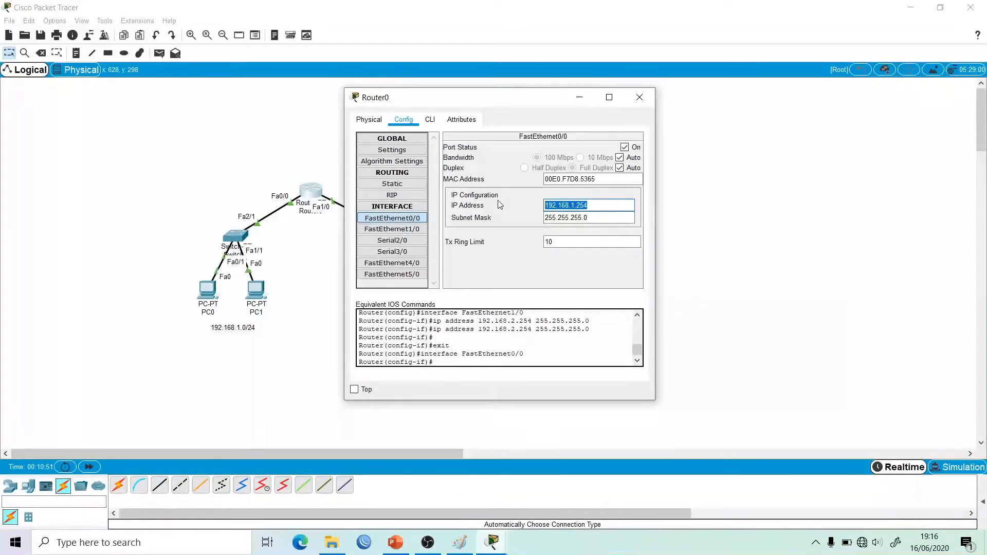
{"action": "key", "text": "ctrl+c"}
{"action": "left_click", "coordinate": [640, 97]}
{"action": "key", "text": "ctrl+v"}
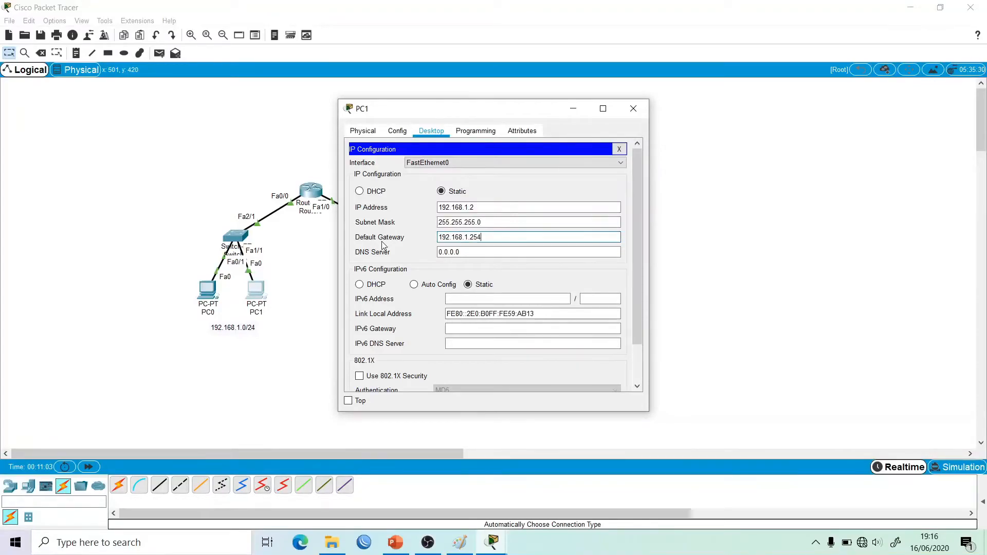
{"action": "left_click", "coordinate": [634, 107]}
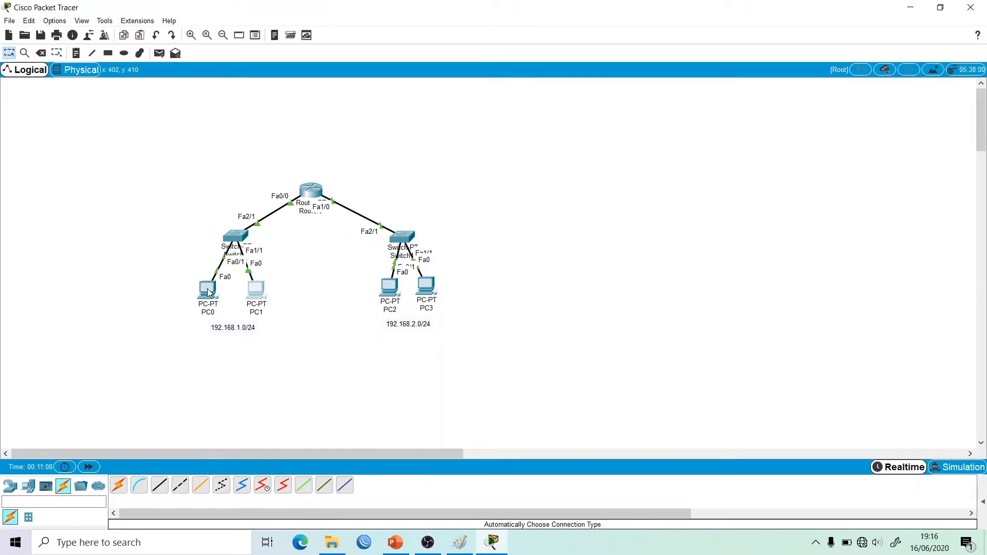
Step: Ping the gateway 192.168.1.254 from PC0's Command Prompt and close the PC0 window
{"action": "mouse_move", "coordinate": [209, 293]}
{"action": "left_click", "coordinate": [209, 292]}
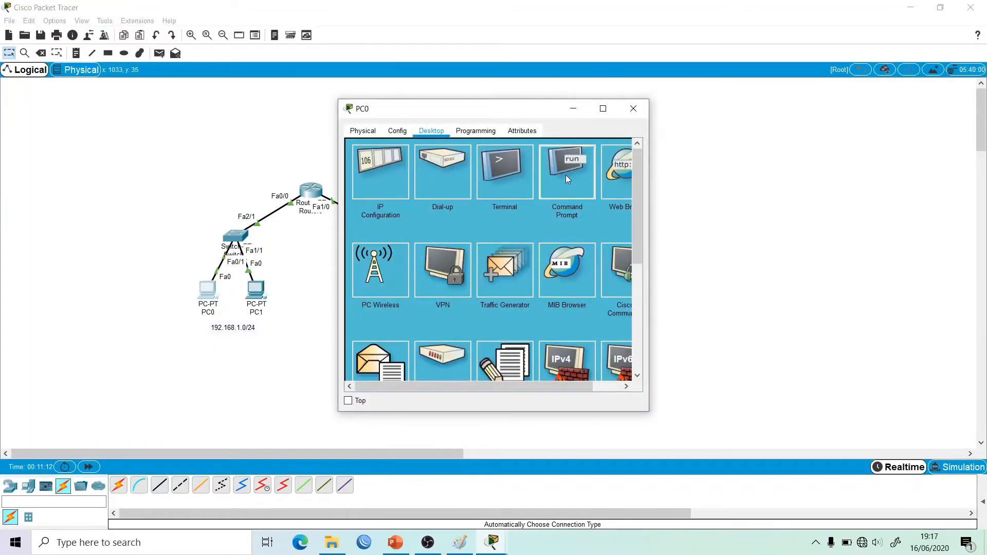
{"action": "left_click", "coordinate": [568, 178]}
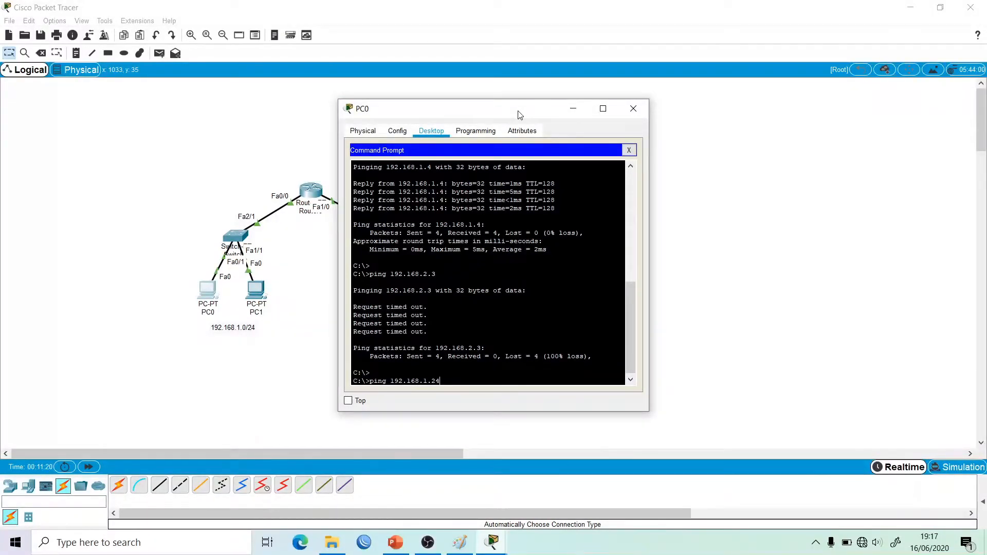
{"action": "key", "text": "Return"}
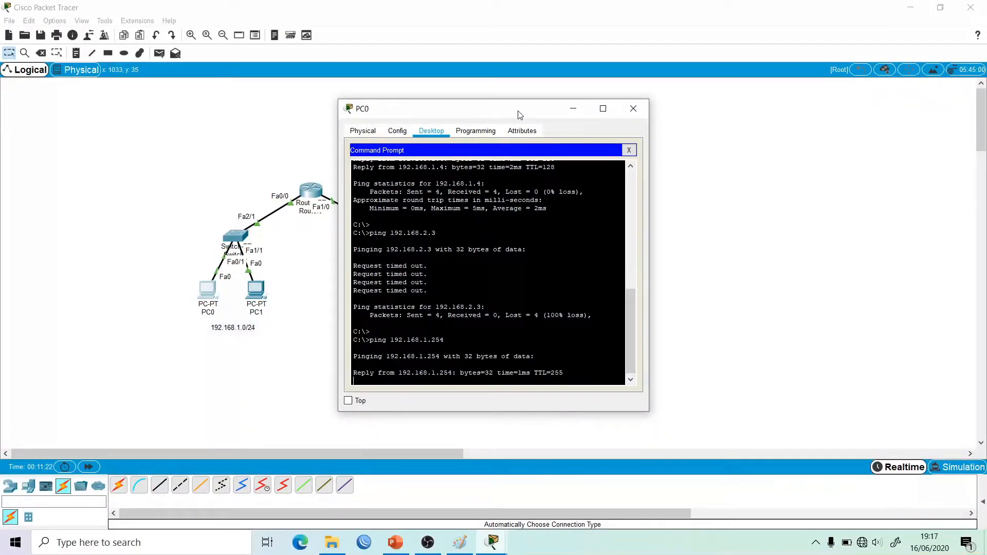
{"action": "left_click", "coordinate": [634, 108]}
Step: Open PC2's IP configuration and move its window clear of the topology
{"action": "left_click", "coordinate": [390, 286]}
{"action": "left_click", "coordinate": [384, 171]}
{"action": "left_click", "coordinate": [470, 207]}
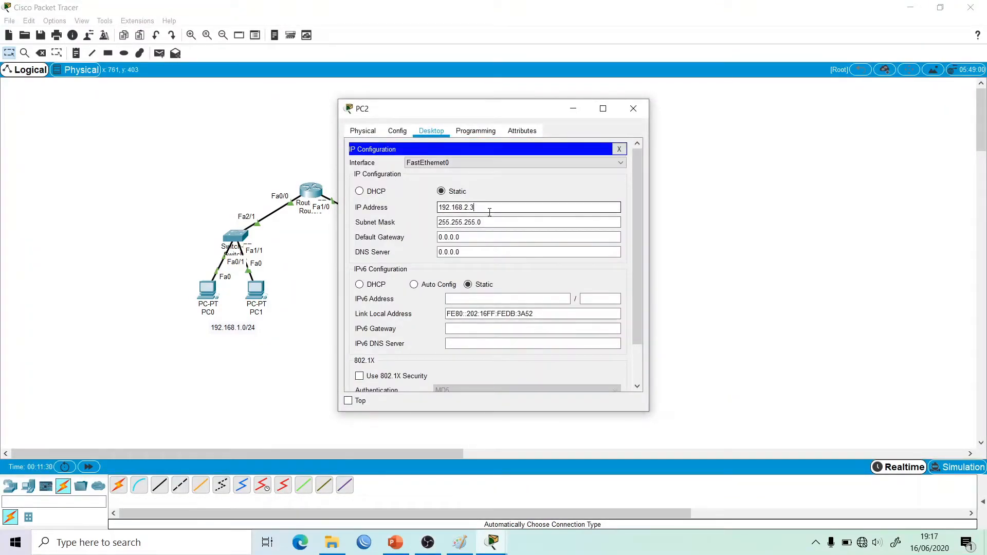
{"action": "left_click_drag", "start_coordinate": [453, 108], "coordinate": [569, 100]}
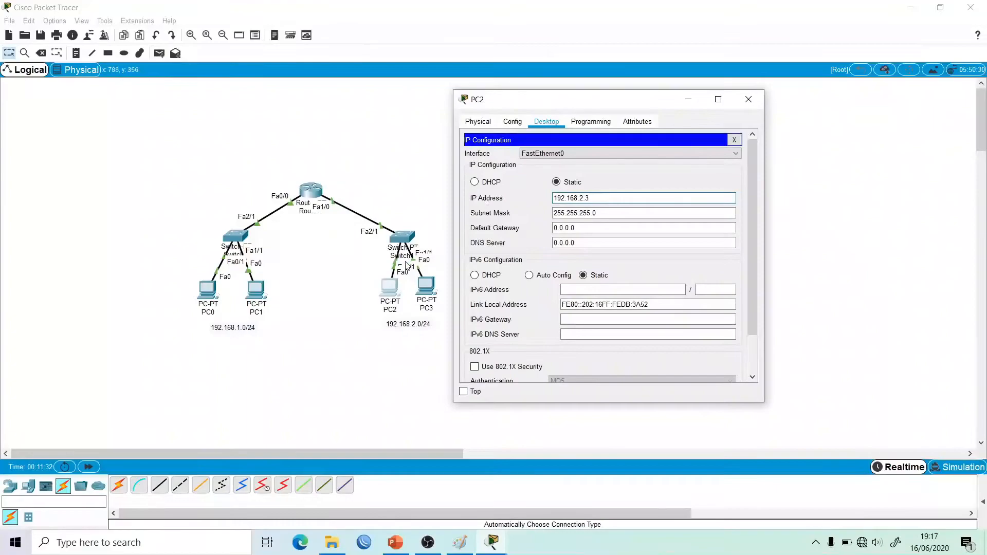
Step: Copy the IP address of Router0's FastEthernet1/0 interface and set 192.168.2.254 as PC2's default gateway
{"action": "left_click", "coordinate": [311, 191]}
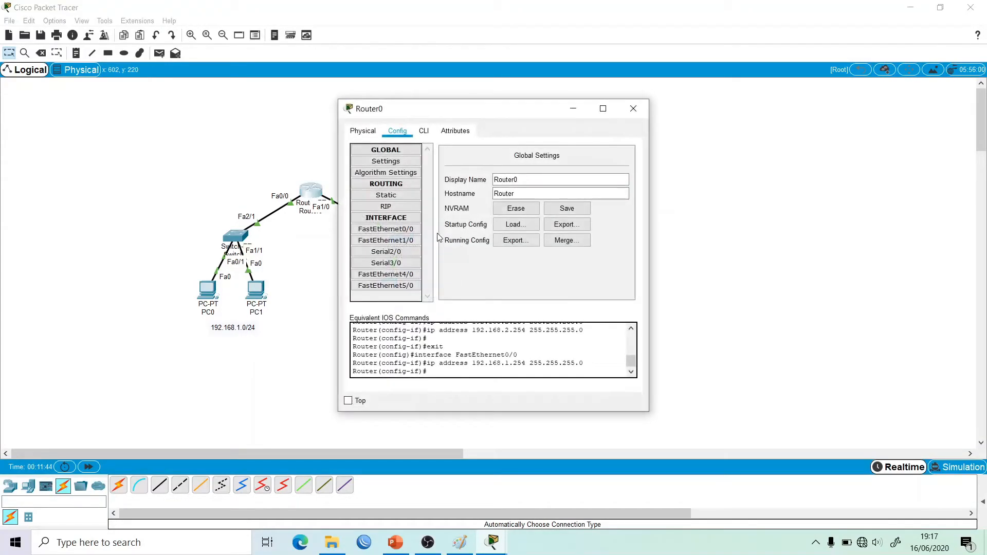
{"action": "left_click", "coordinate": [407, 241]}
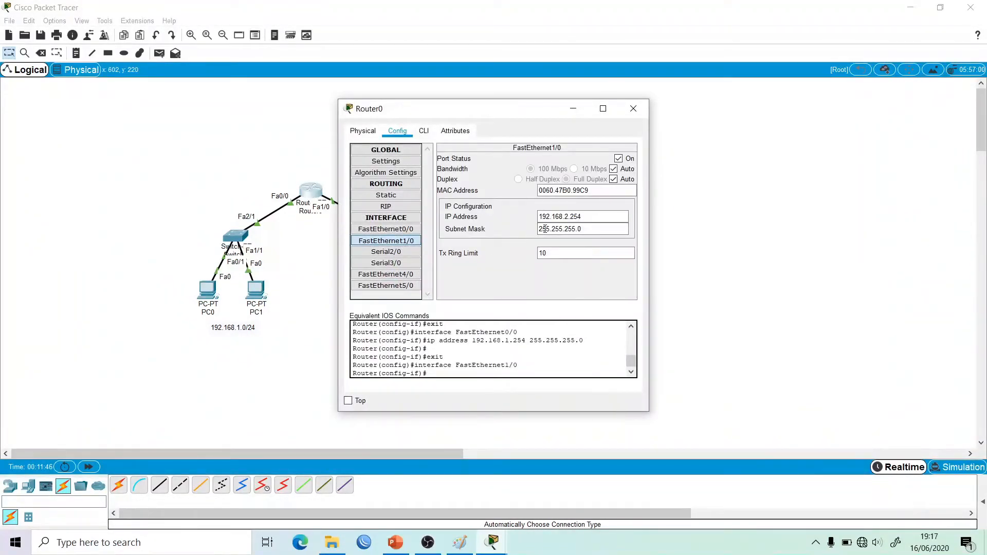
{"action": "left_click_drag", "start_coordinate": [590, 216], "coordinate": [498, 209]}
{"action": "key", "text": "ctrl+c"}
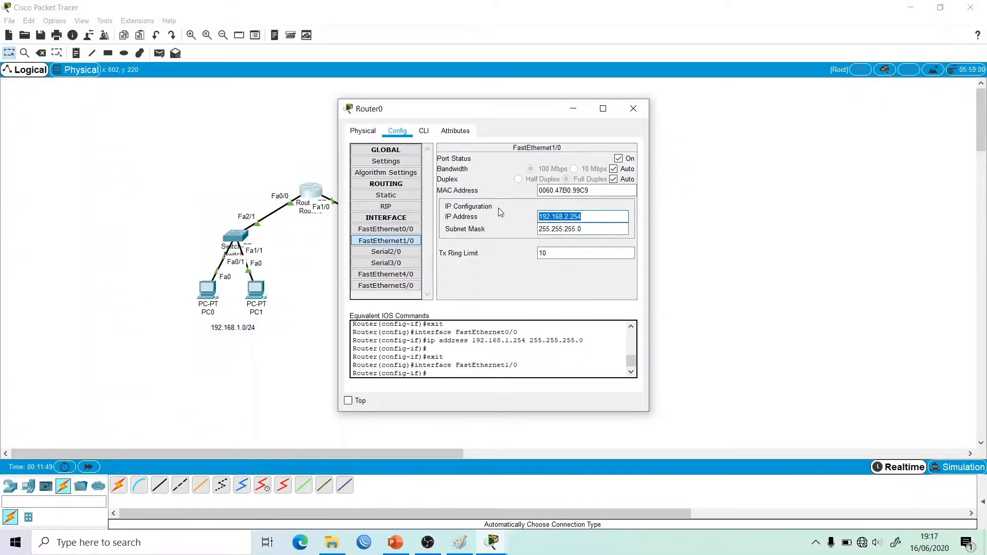
{"action": "left_click", "coordinate": [634, 108]}
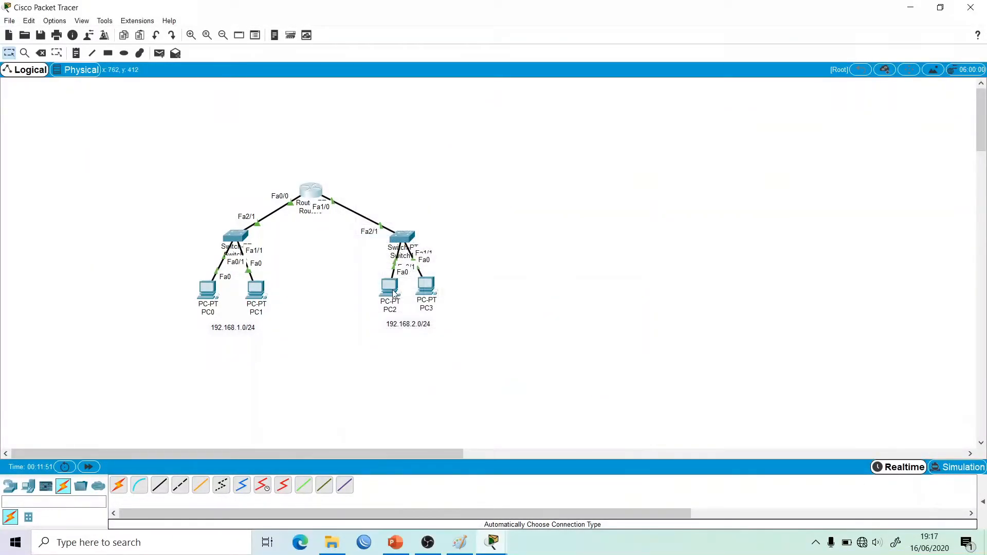
{"action": "left_click", "coordinate": [394, 293]}
{"action": "key", "text": "Tab"}
{"action": "key", "text": "Tab"}
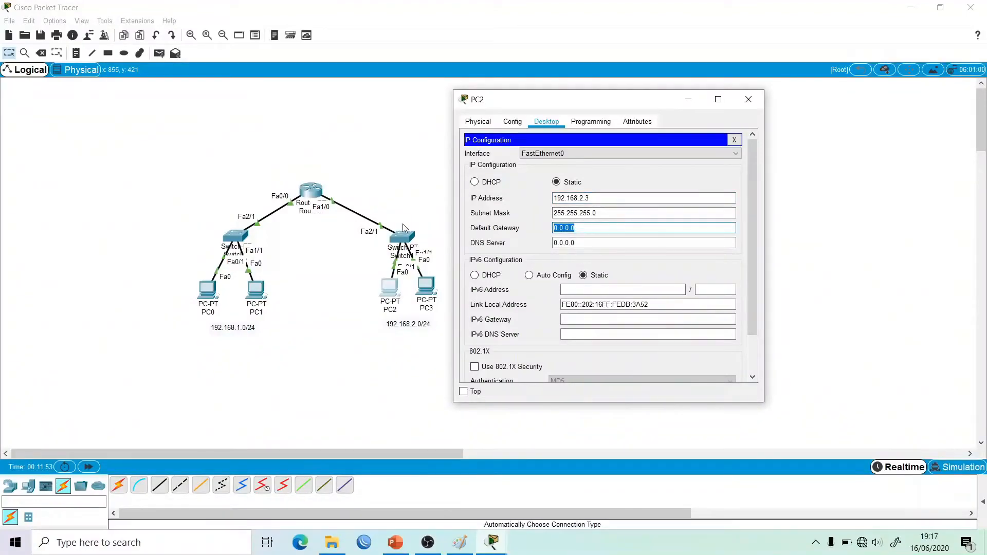
{"action": "key", "text": "ctrl+v"}
{"action": "left_click", "coordinate": [748, 99]}
Step: Set PC3's default gateway to 192.168.2.254 and its IP address to 192.168.2.4, and close its window
{"action": "left_click", "coordinate": [425, 286]}
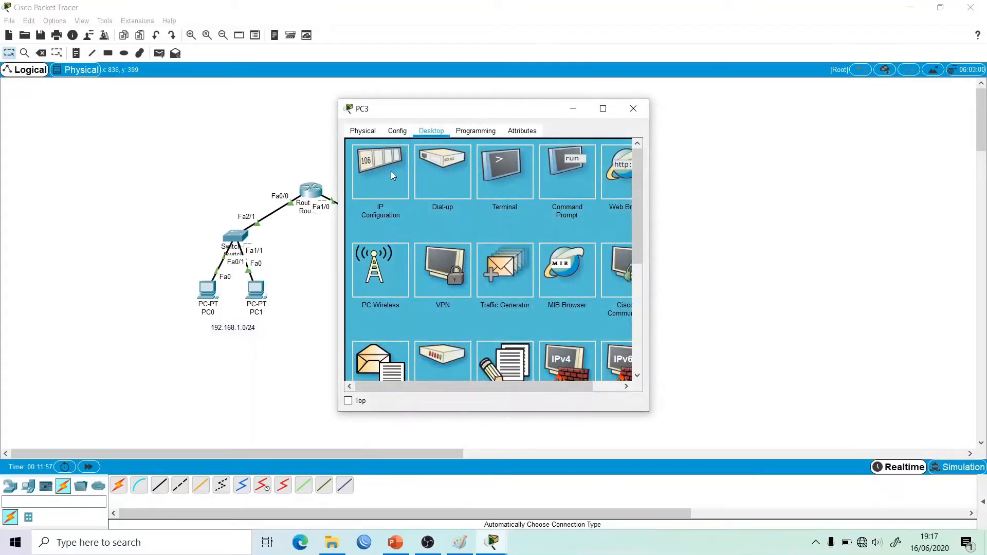
{"action": "left_click", "coordinate": [391, 172]}
{"action": "triple_click", "coordinate": [491, 237]}
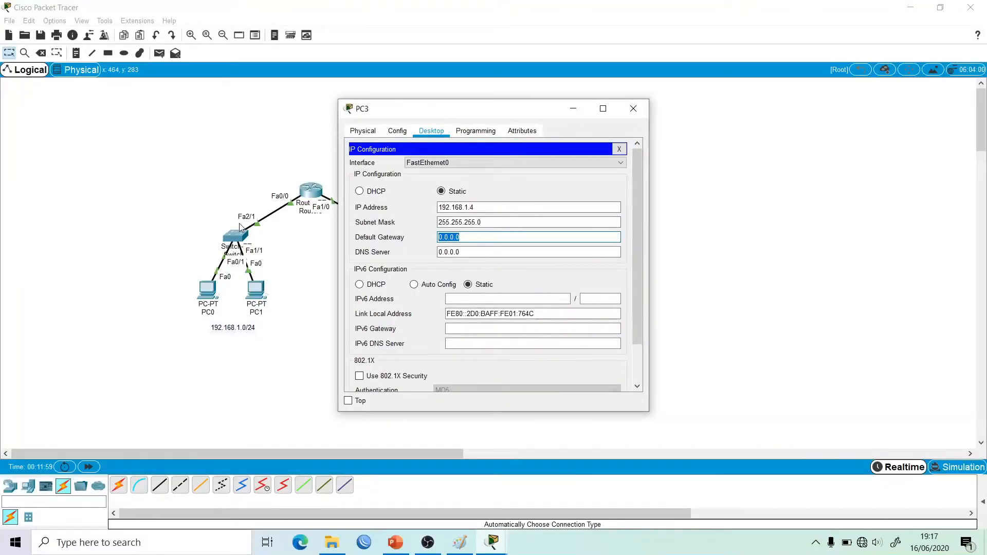
{"action": "key", "text": "ctrl+v"}
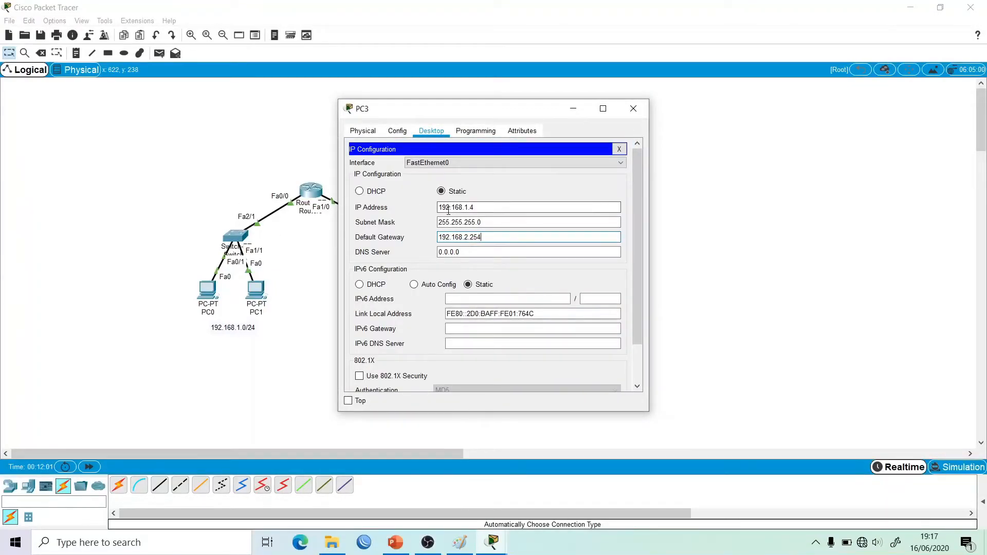
{"action": "left_click", "coordinate": [468, 207]}
{"action": "key", "text": "BackSpace"}
{"action": "type", "text": "2"}
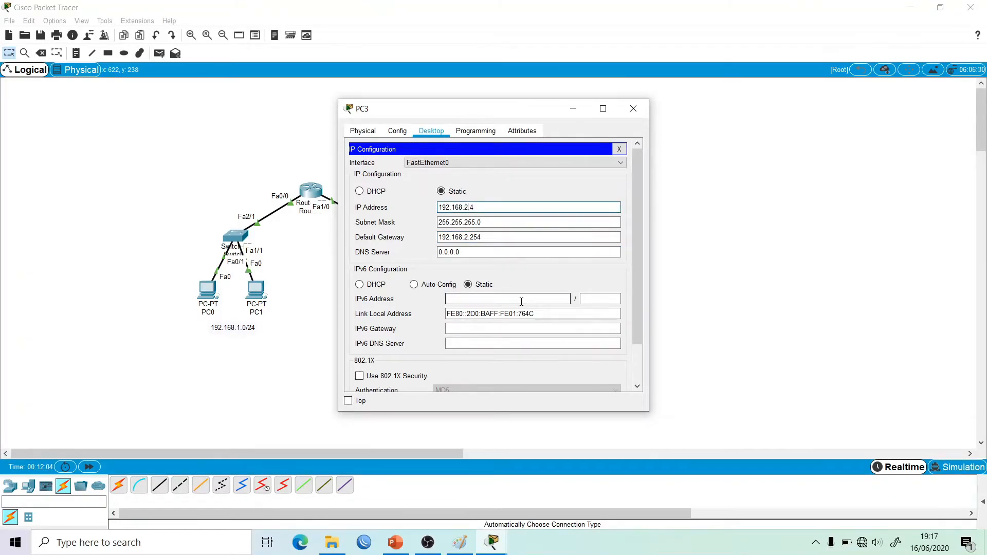
{"action": "left_click", "coordinate": [633, 108]}
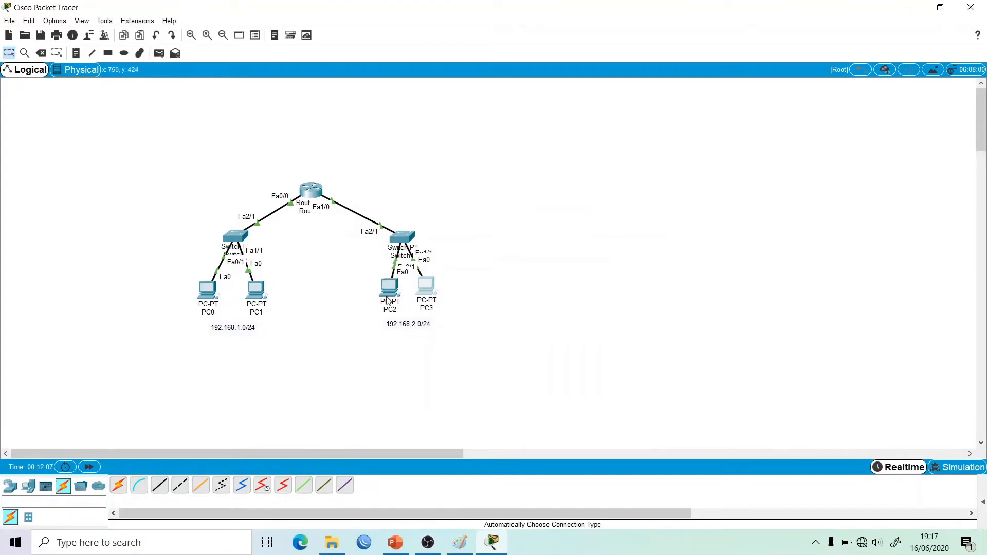
Step: Ping the gateway 192.168.2.254 from PC2's Command Prompt and close the PC2 window
{"action": "left_click", "coordinate": [387, 290]}
{"action": "left_click", "coordinate": [559, 159]}
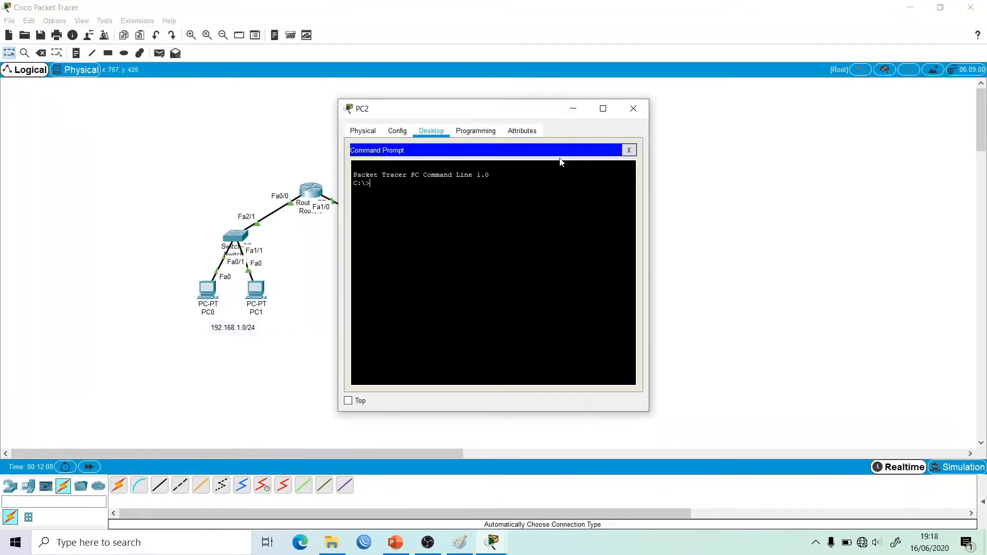
{"action": "type", "text": "ping 192.168.2.2554"}
{"action": "key", "text": "Return"}
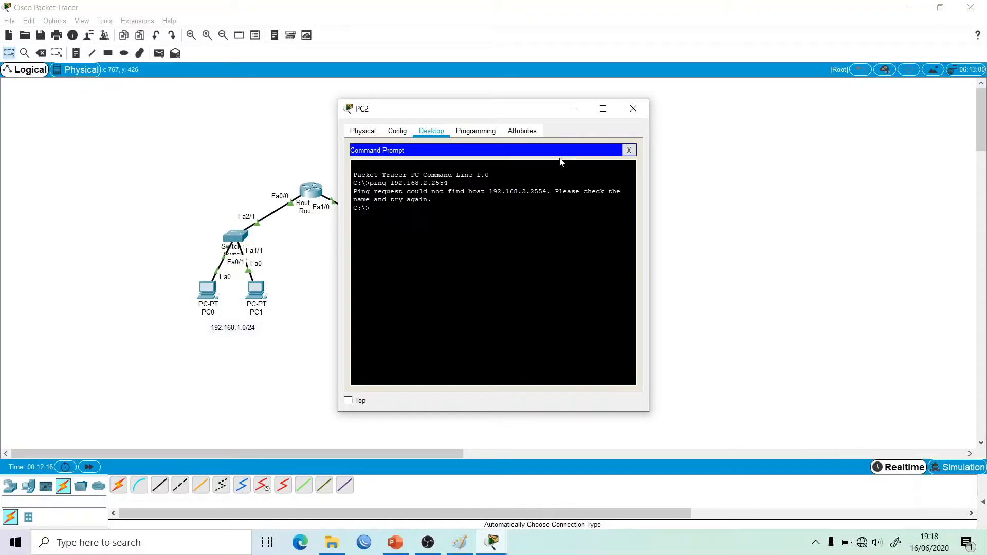
{"action": "key", "text": "Up"}
{"action": "key", "text": "Return"}
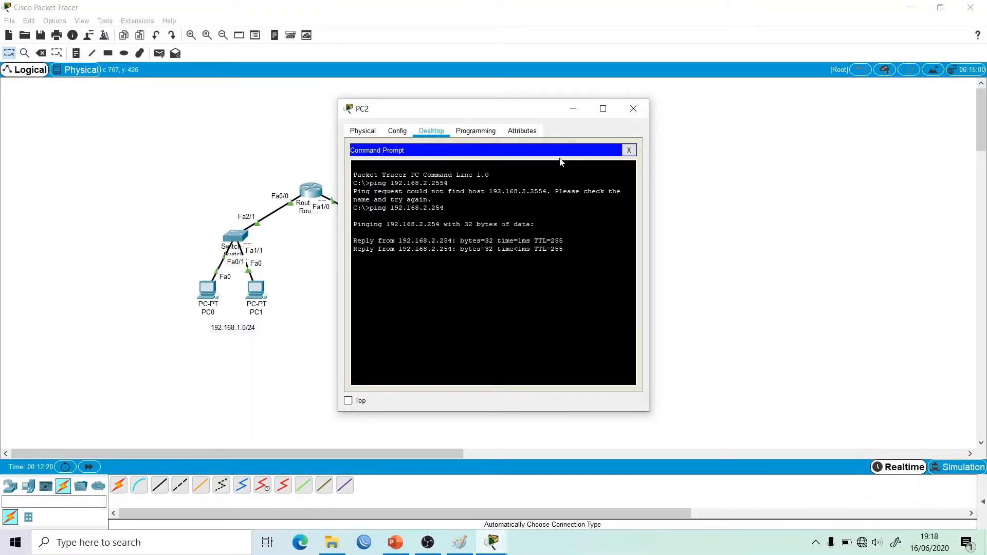
{"action": "left_click", "coordinate": [631, 109]}
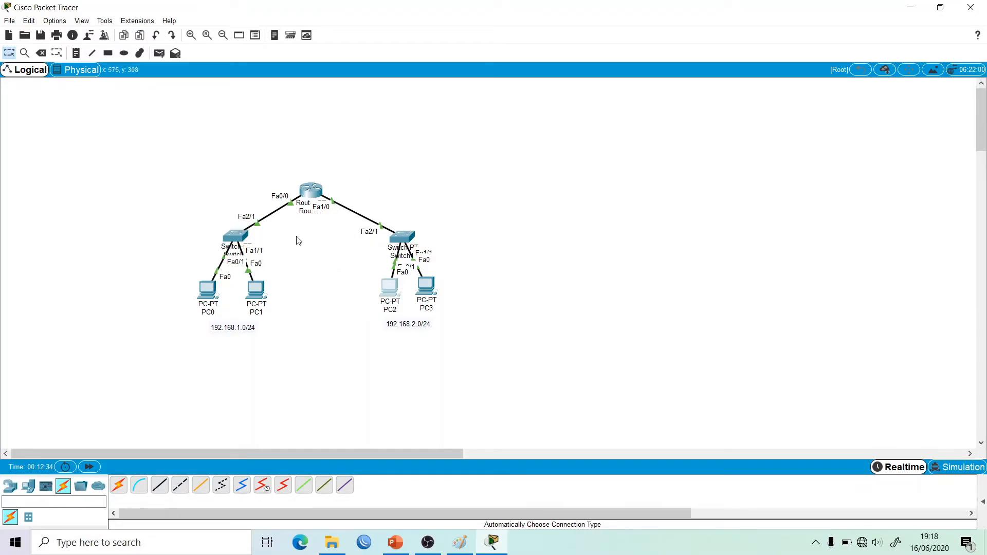
Step: Ping 192.168.2.3 and 192.168.2.4 in the other network from PC0's Command Prompt, and close the PC0 window
{"action": "left_click", "coordinate": [208, 291]}
{"action": "left_click_drag", "start_coordinate": [398, 121], "coordinate": [549, 103]}
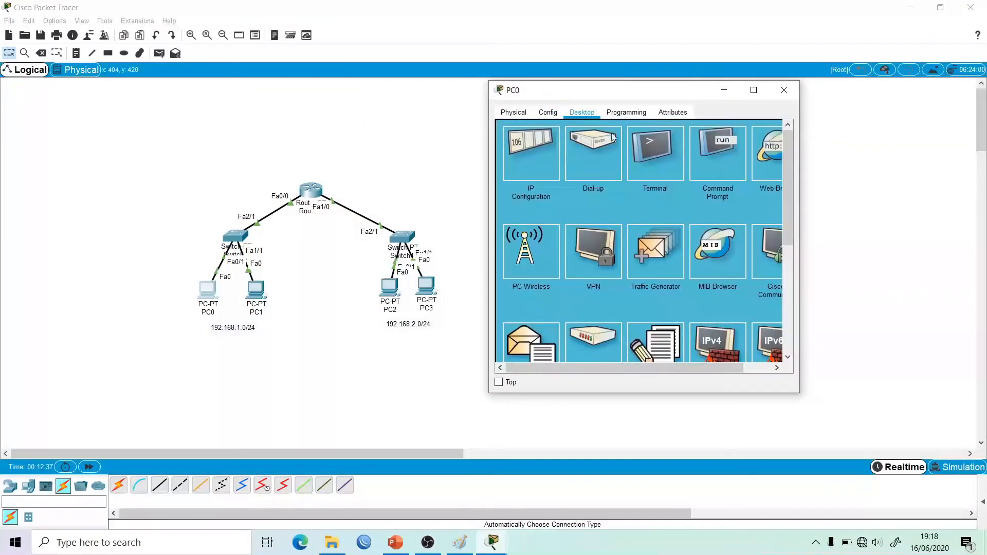
{"action": "left_click", "coordinate": [699, 158]}
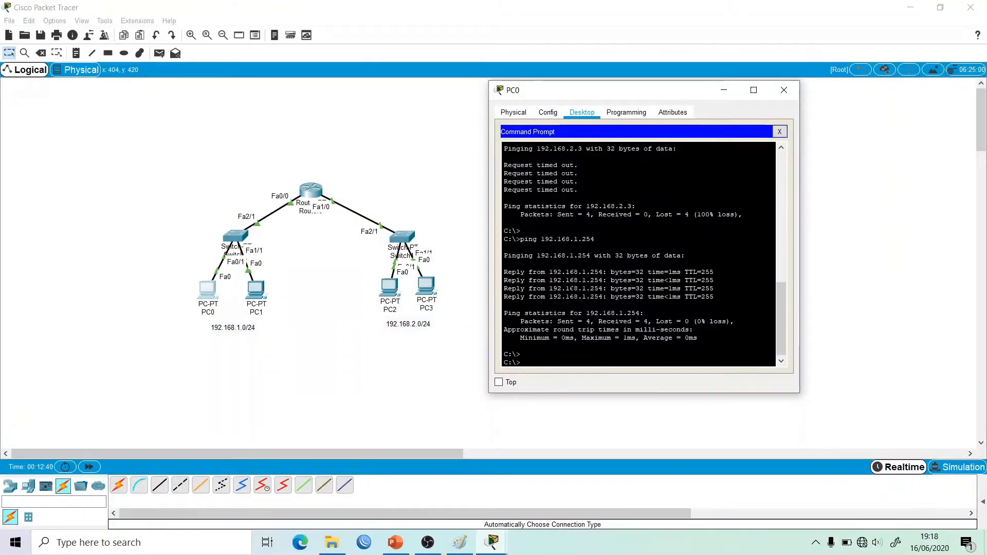
{"action": "type", "text": "ping 192.168.2.3"}
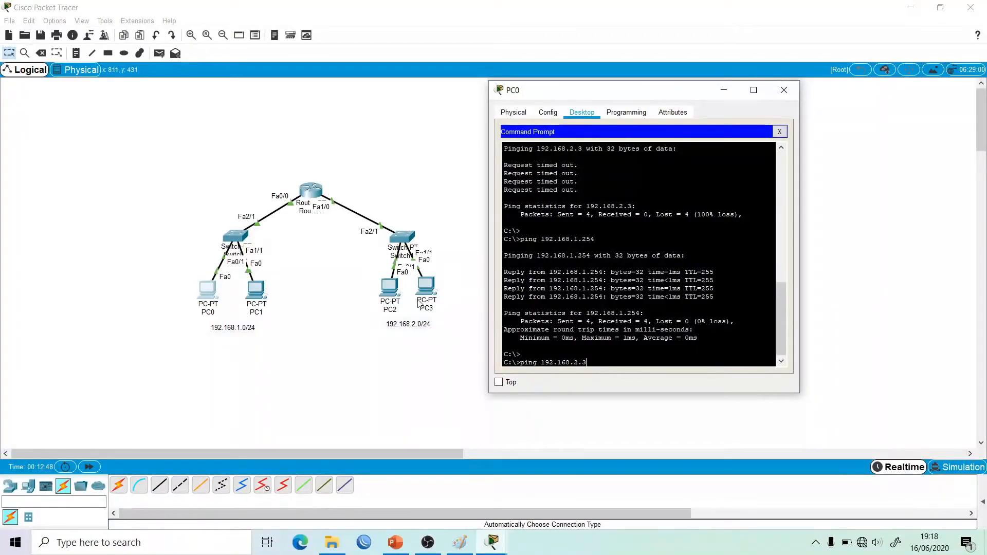
{"action": "key", "text": "Return"}
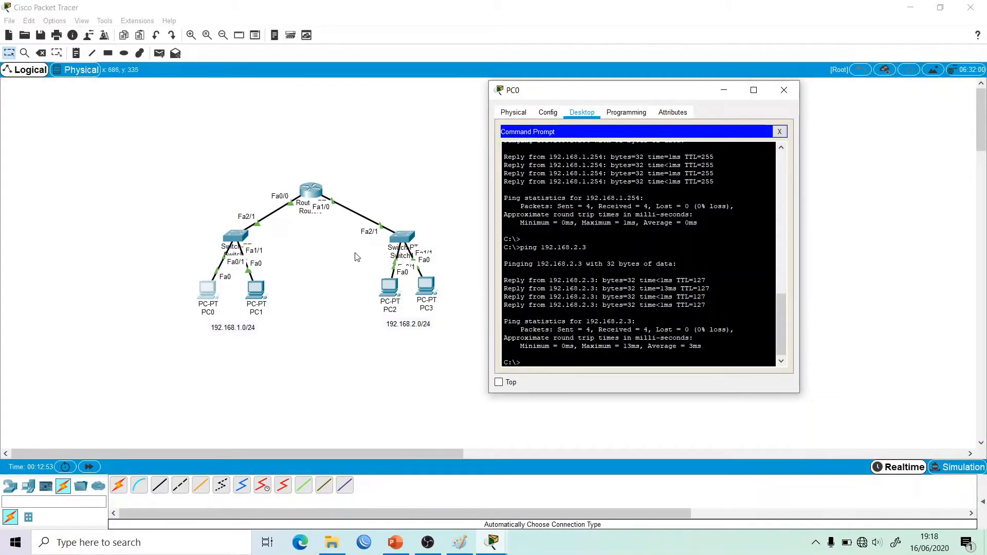
{"action": "type", "text": "ping 192.168.2.4"}
{"action": "key", "text": "Return"}
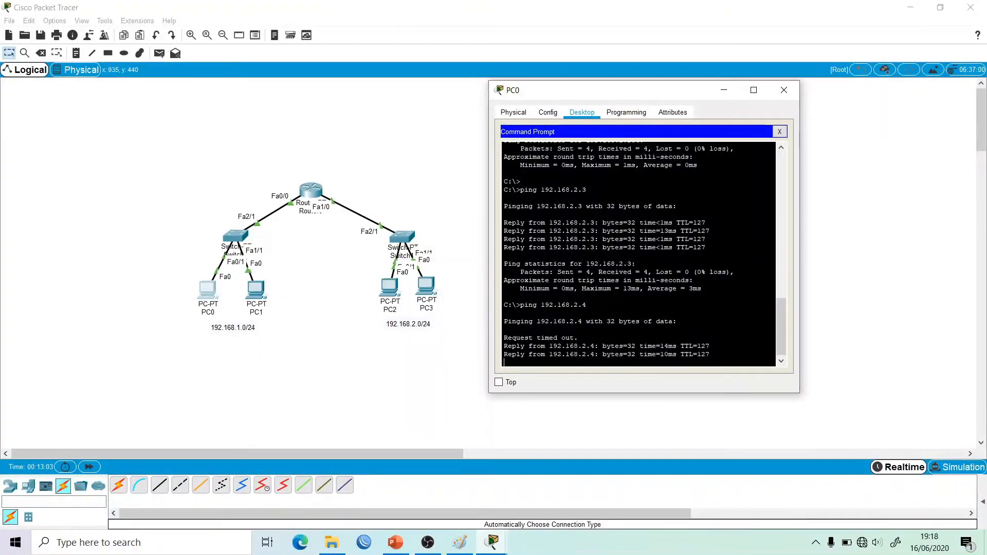
{"action": "left_click_drag", "start_coordinate": [579, 281], "coordinate": [502, 281]}
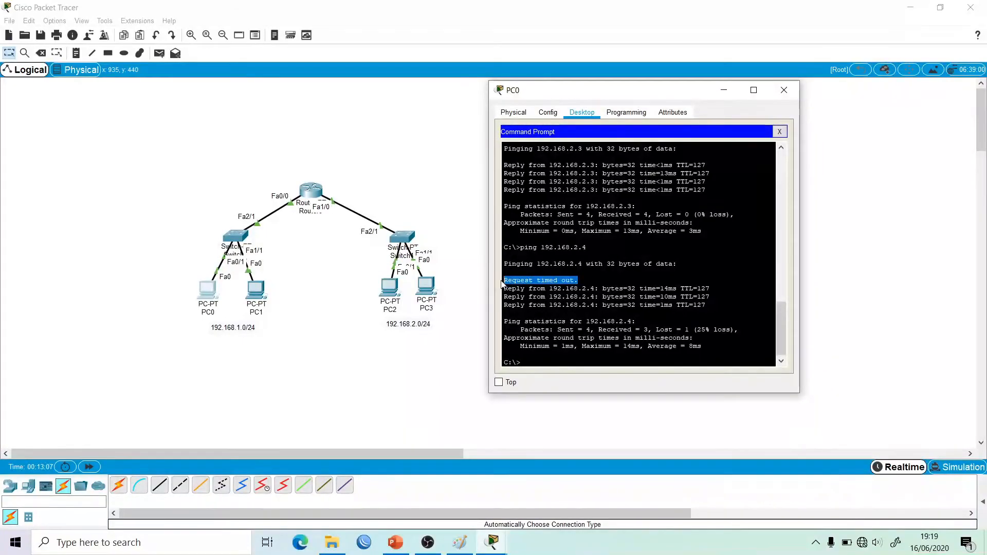
{"action": "left_click", "coordinate": [784, 90]}
Step: Open PC2's Command Prompt beside the topology and ping PC0 at 192.168.1.1
{"action": "left_click", "coordinate": [389, 286]}
{"action": "left_click_drag", "start_coordinate": [445, 114], "coordinate": [594, 85]}
{"action": "left_click", "coordinate": [714, 147]}
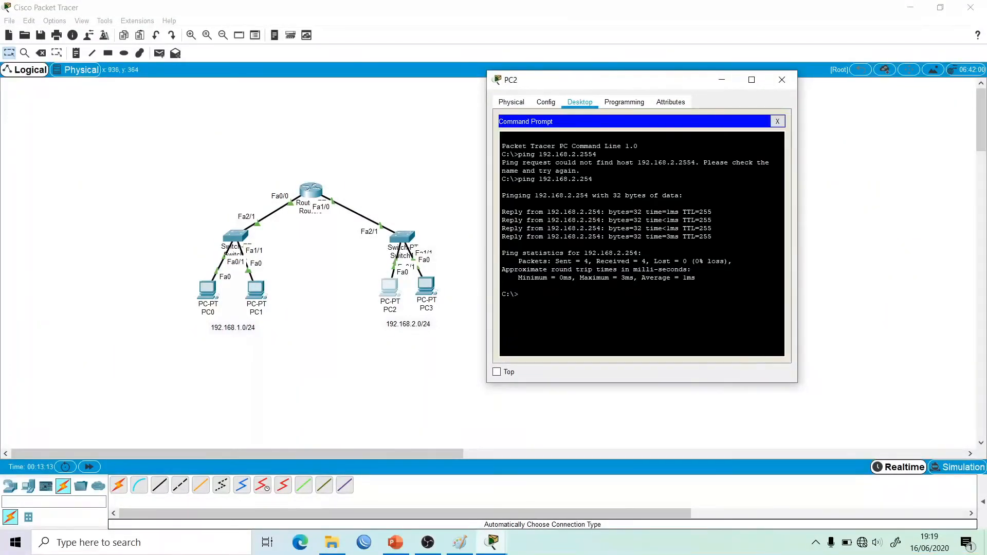
{"action": "key", "text": "Up"}
{"action": "key", "text": "BackSpace"}
{"action": "key", "text": "BackSpace"}
{"action": "key", "text": "BackSpace"}
{"action": "key", "text": "BackSpace"}
{"action": "key", "text": "BackSpace"}
{"action": "type", "text": "1.1"}
{"action": "key", "text": "Return"}
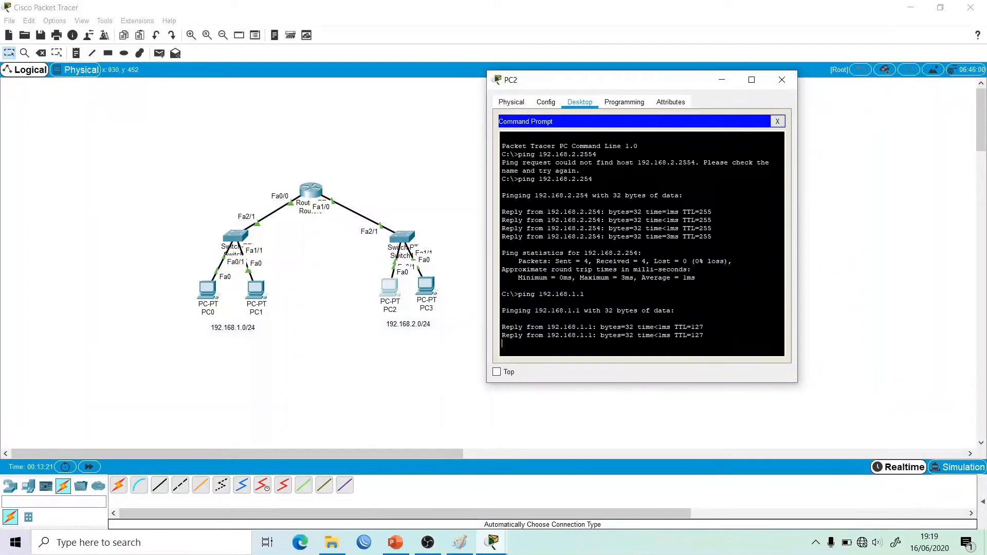
Step: Ping PC1 at 192.168.1.2 from PC2 and close the PC2 window
{"action": "type", "text": "ping 192.168.1.2"}
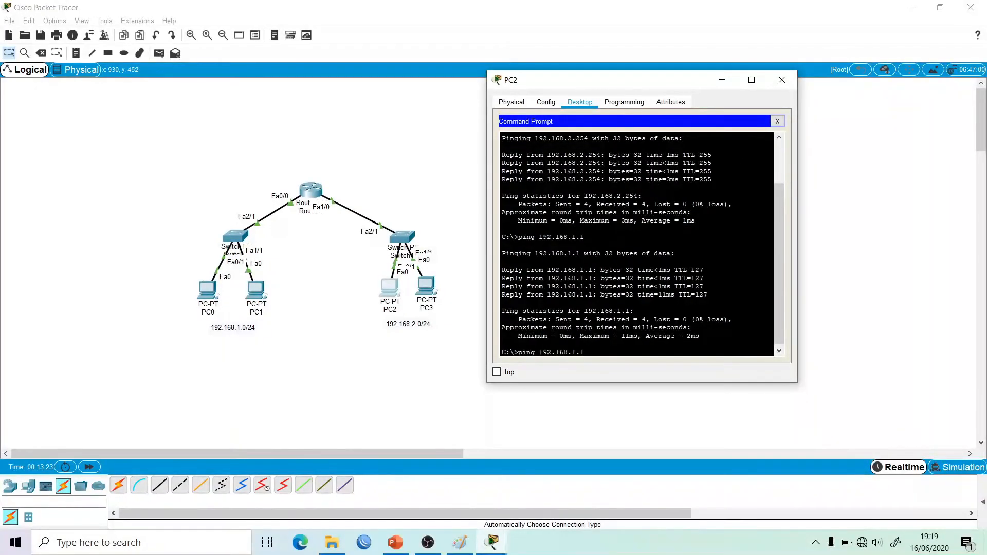
{"action": "key", "text": "Return"}
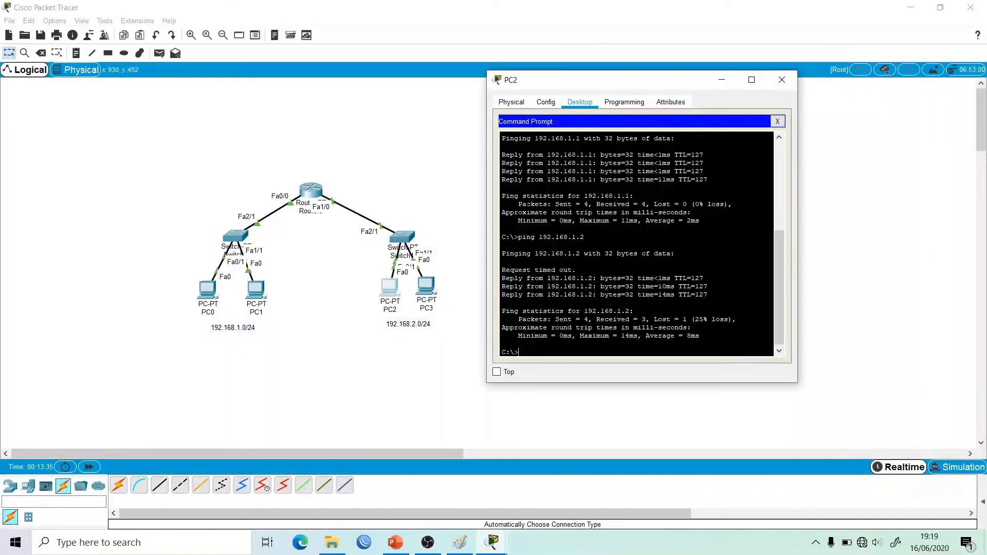
{"action": "left_click", "coordinate": [782, 79]}
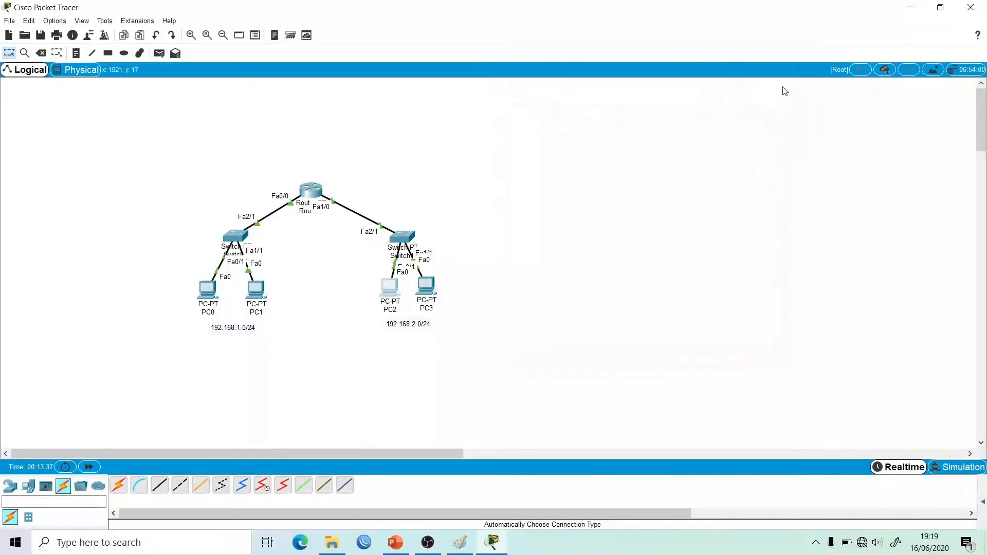